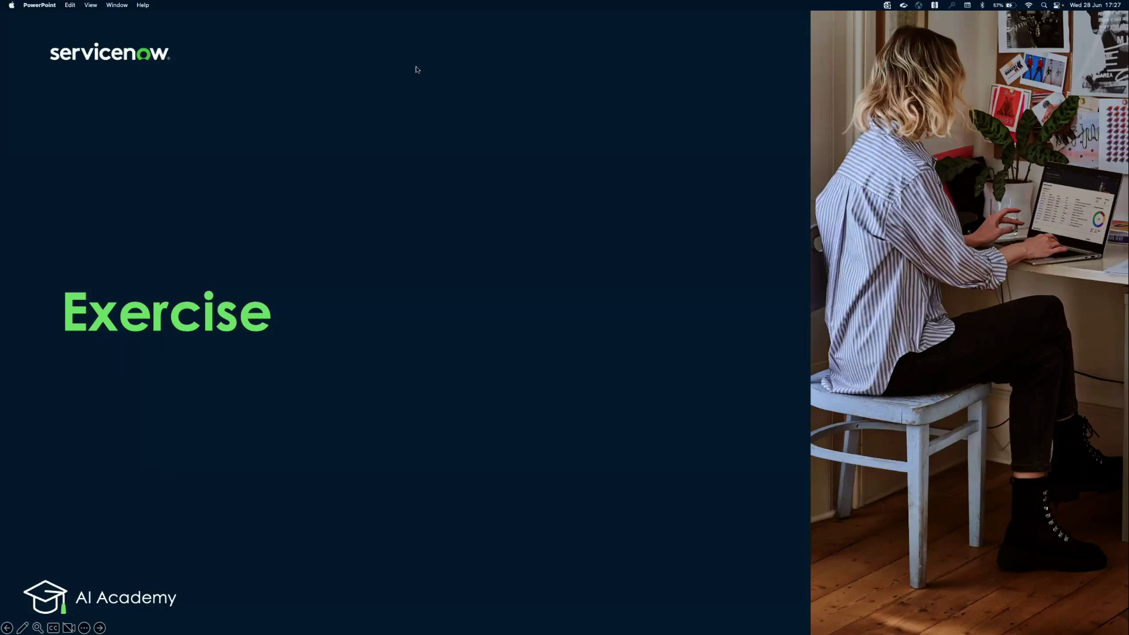
Step: Switch to the Chrome browser and load the instance's admin home page at the /now/nav/ui path
key("ctrl+Right")
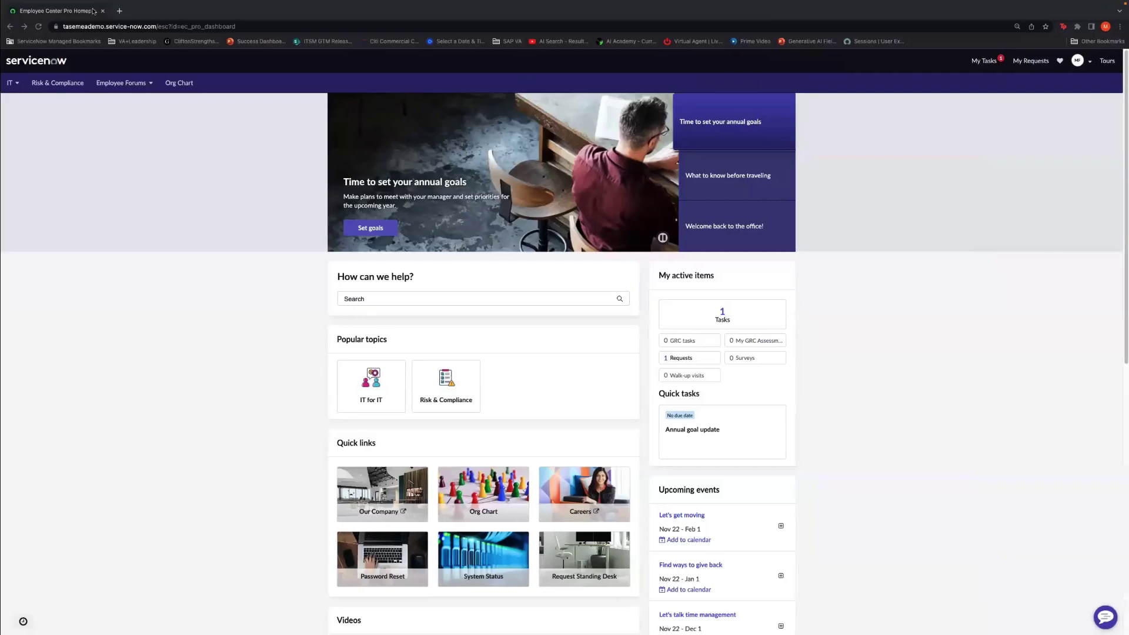
left_click_drag(155, 25, 235, 26)
type("/now/nav/ui")
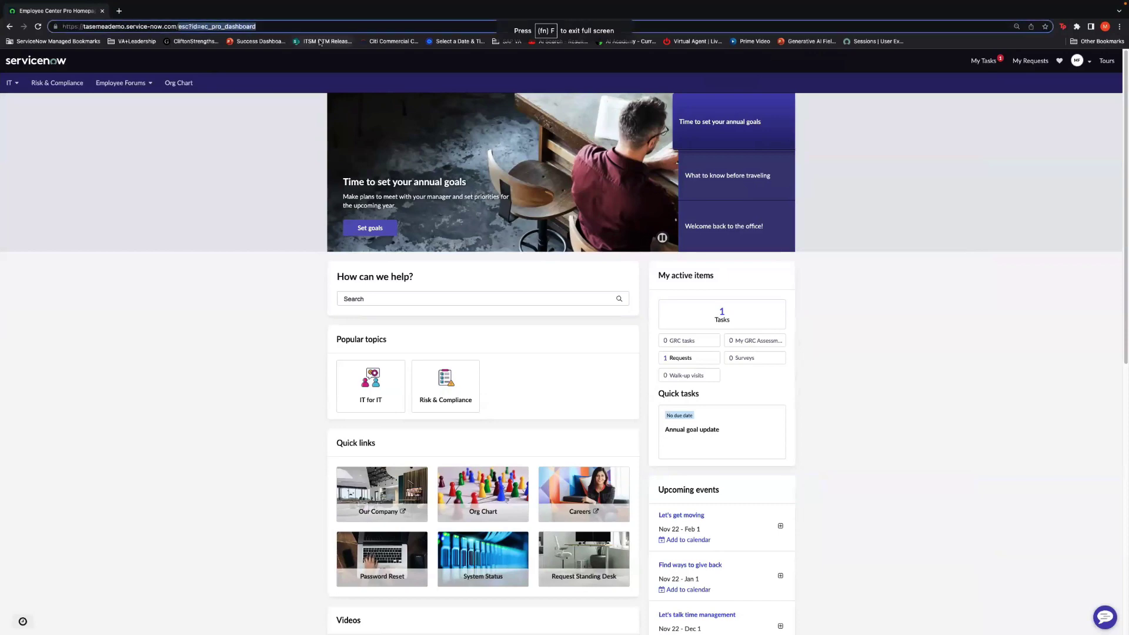
key("Return")
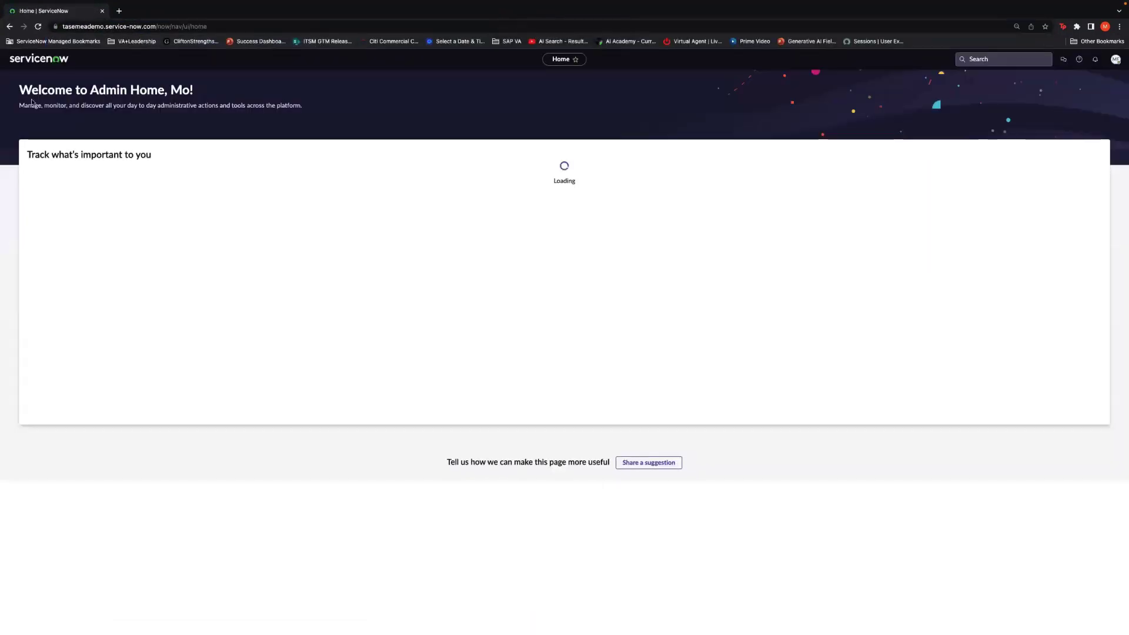
Step: Find the Service Portal module by filtering for "portals" and open the list of Service Portals
left_click(86, 59)
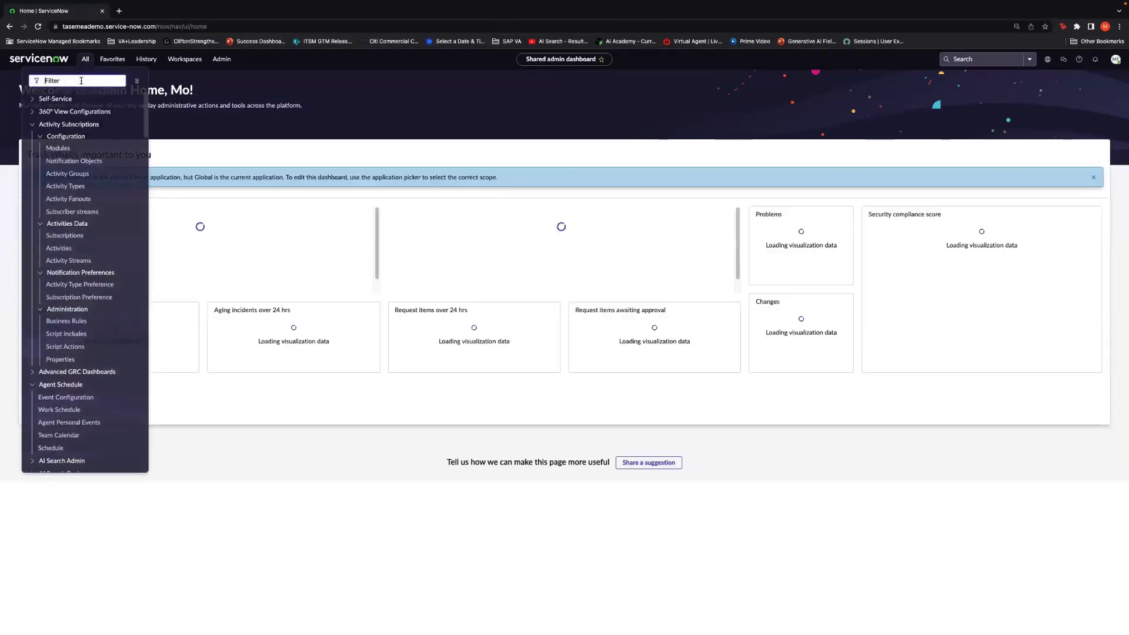
type("portals")
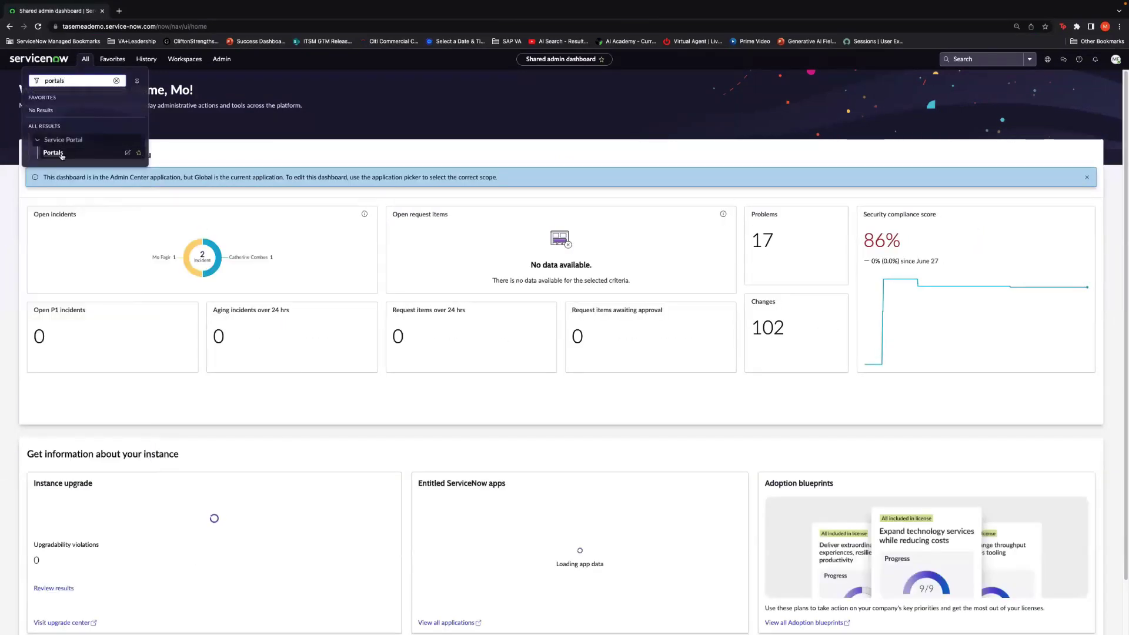
left_click(66, 154)
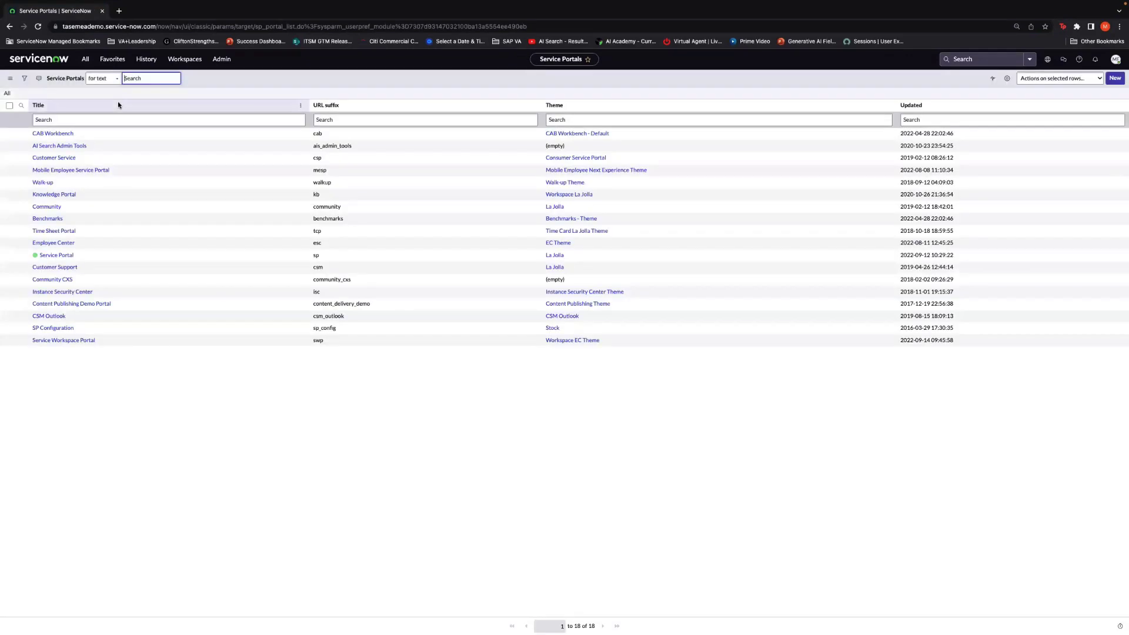
Step: Filter the modules for "ch stat", open AI Search Status in a new tab, and return to the Service Portals list
left_click(86, 61)
double_click(83, 82)
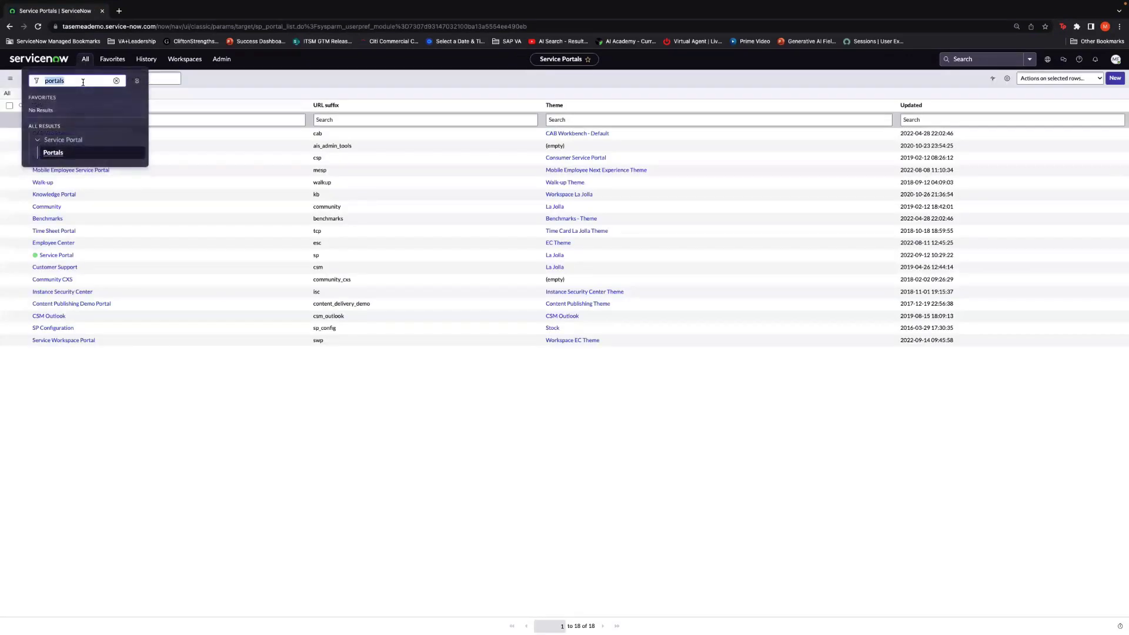
type("ch stat")
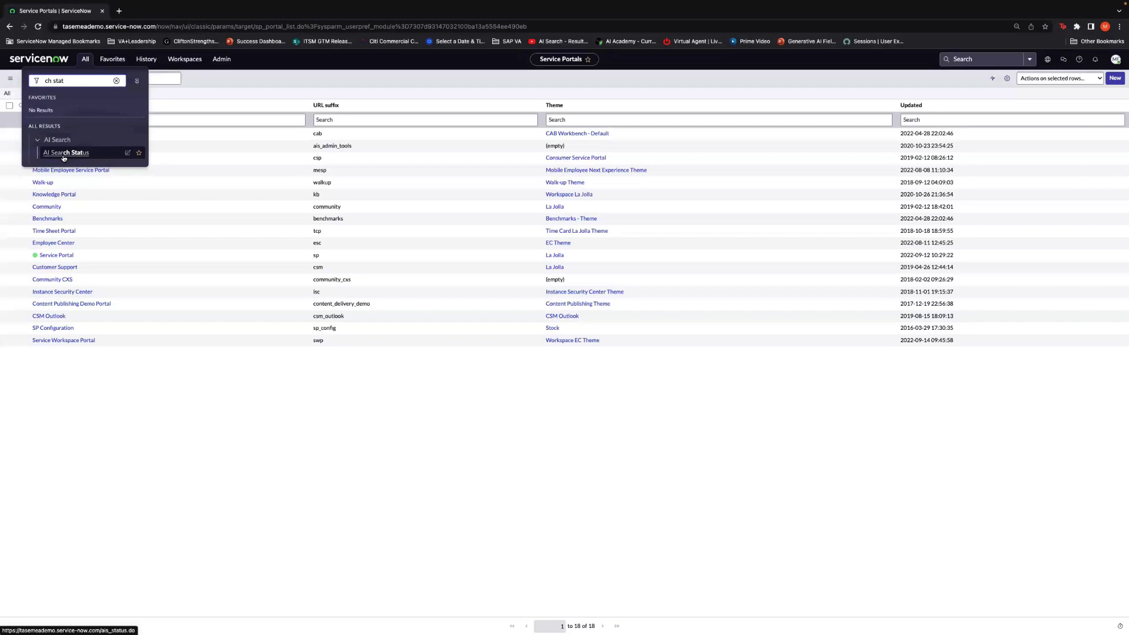
left_click(63, 157, "super")
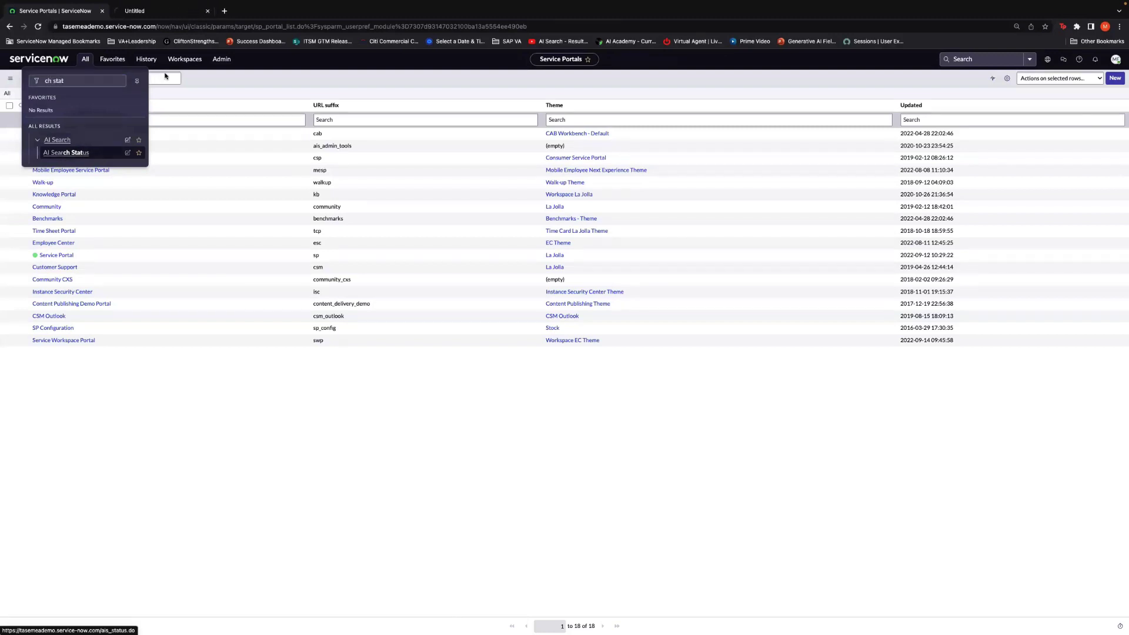
left_click(171, 15)
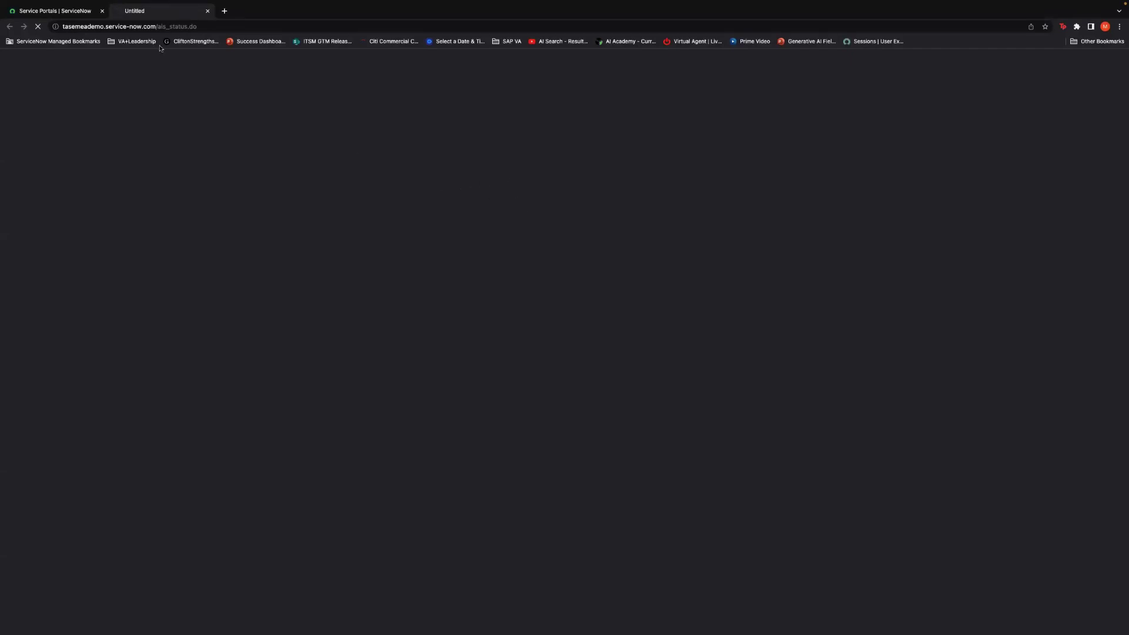
left_click(58, 13)
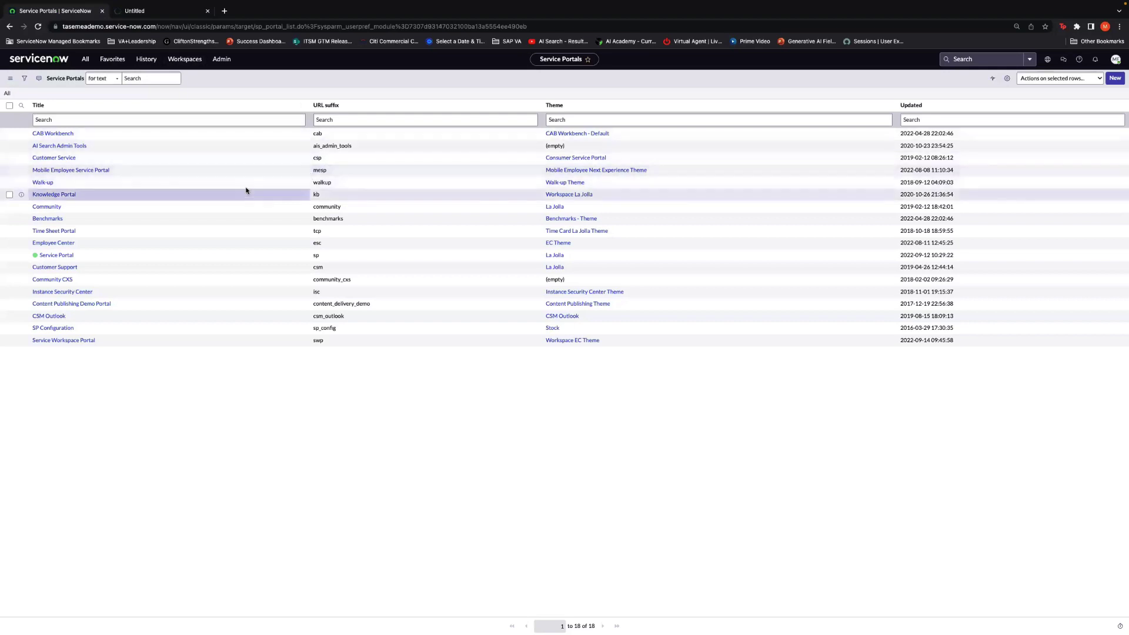
Step: Open the Service Portal record with the sp URL suffix and examine its AI Search settings
left_click(374, 118)
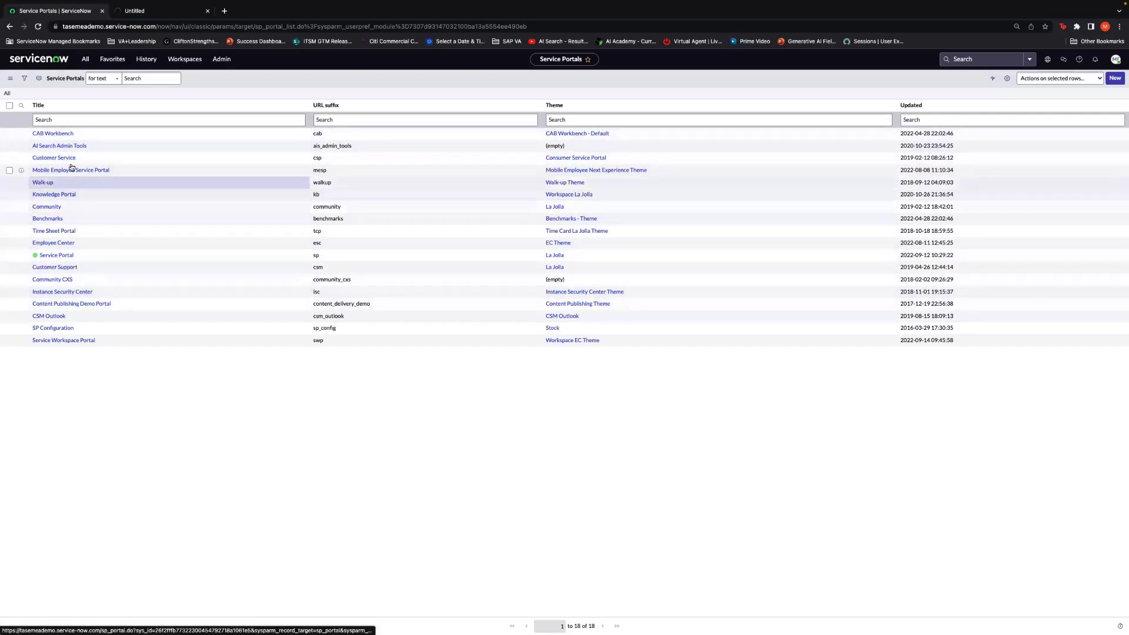
left_click(56, 256)
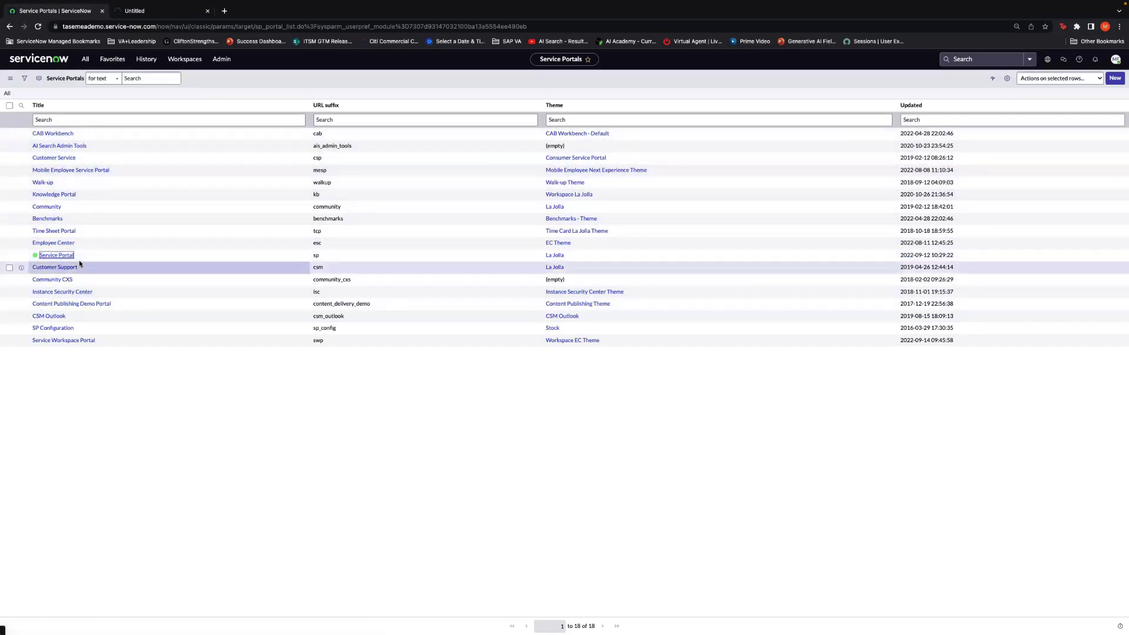
left_click(67, 259)
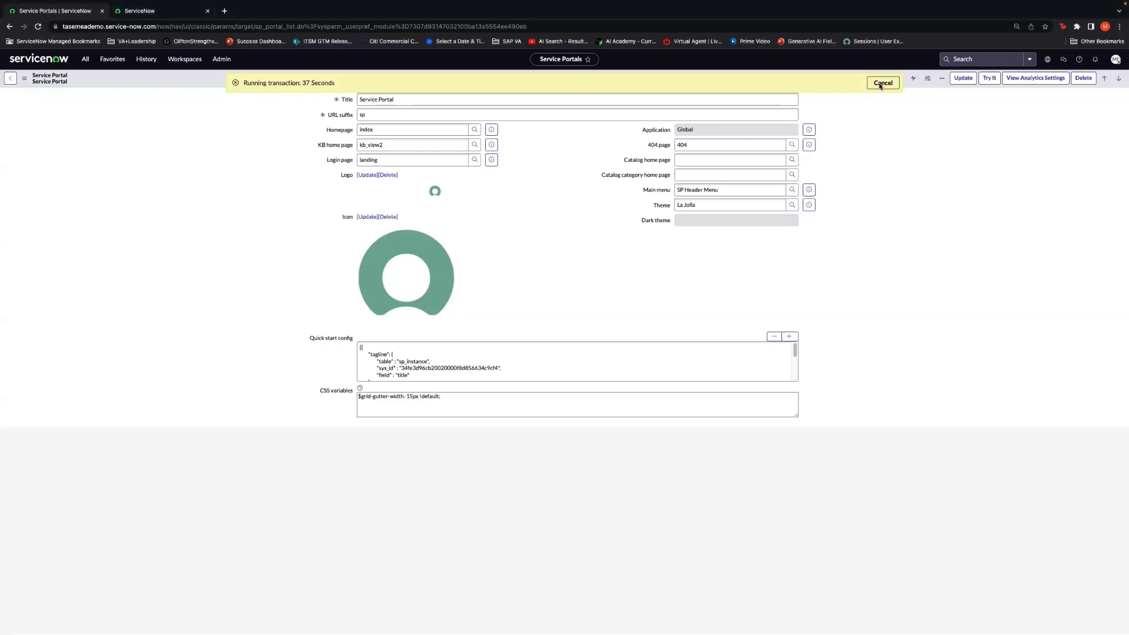
scroll(579, 493, "down", 2)
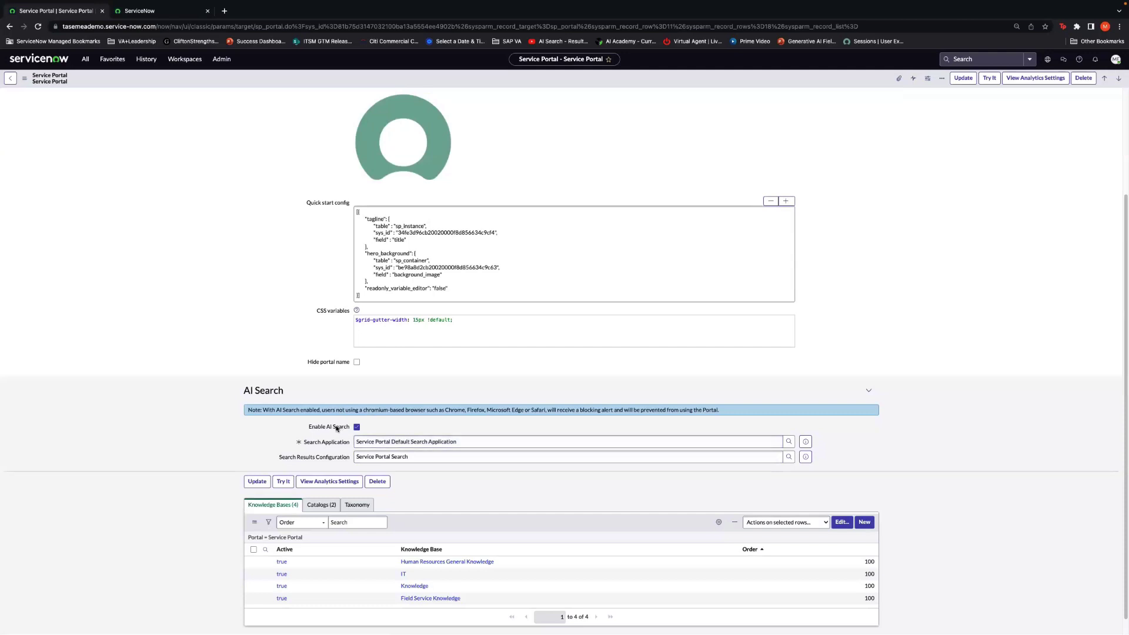
Step: Return to the admin home, filter the modules for "user ex", and open the User Experience Analytics dashboard
left_click(50, 67)
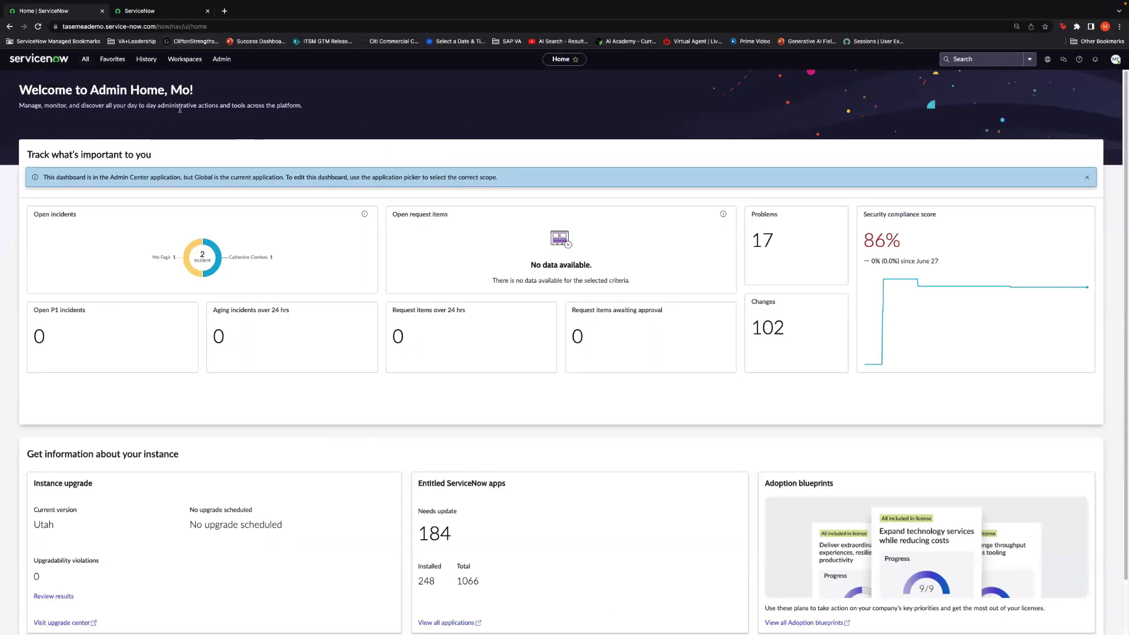
left_click(88, 62)
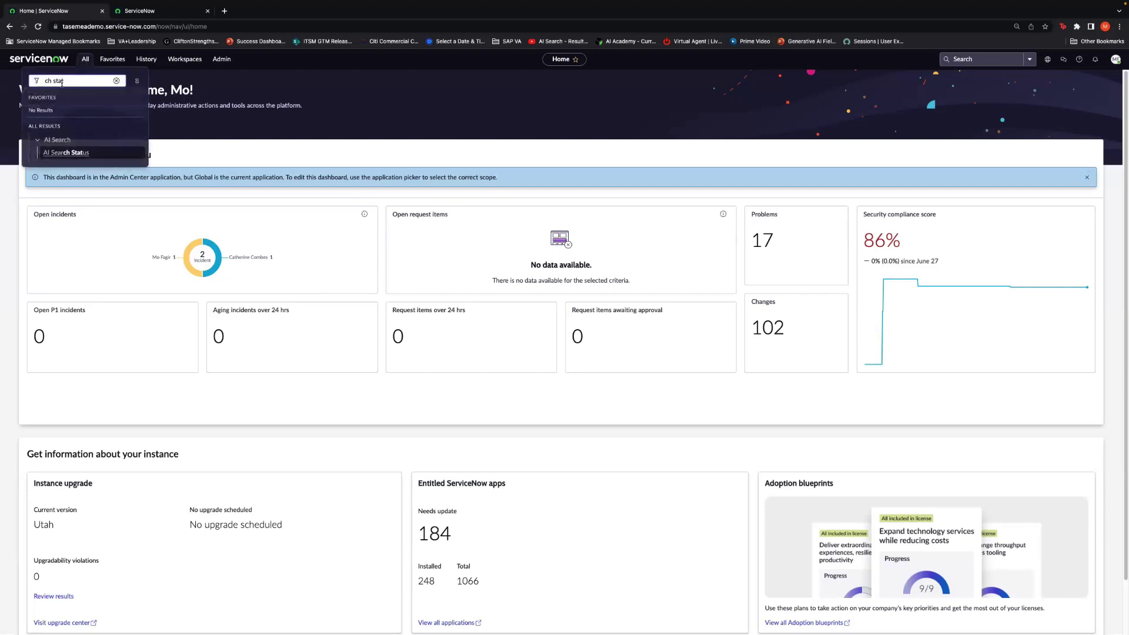
triple_click(62, 82)
type("user ex")
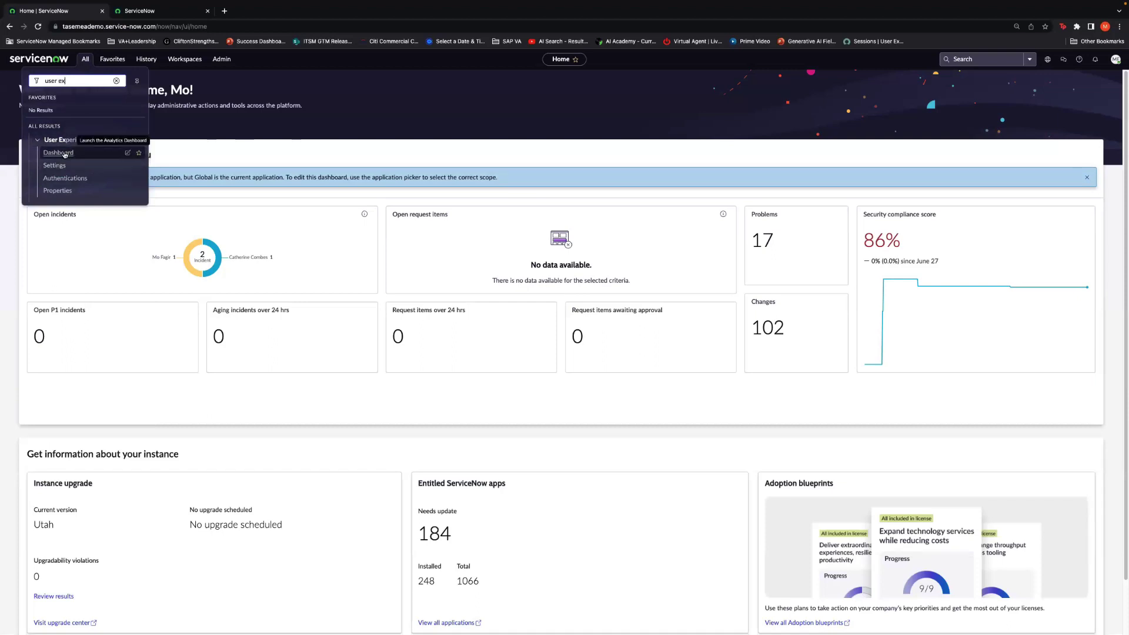
left_click(73, 153)
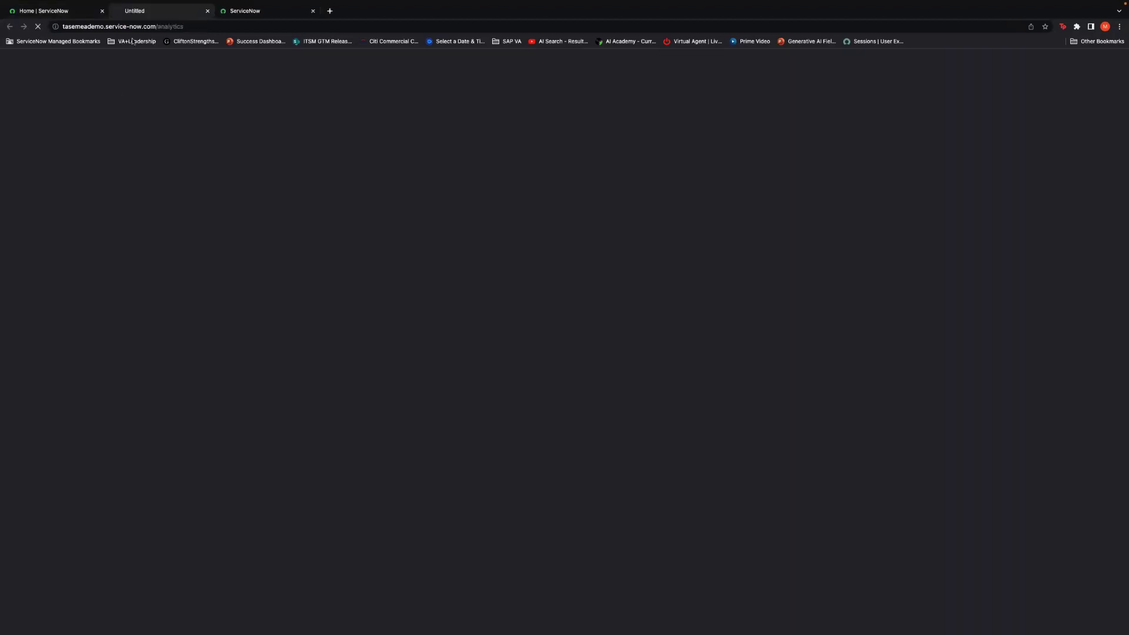
Step: Go back to the admin home, filter the modules for "ch pro", and open Search Profile Analytics in a new tab
left_click(81, 14)
left_click(85, 58)
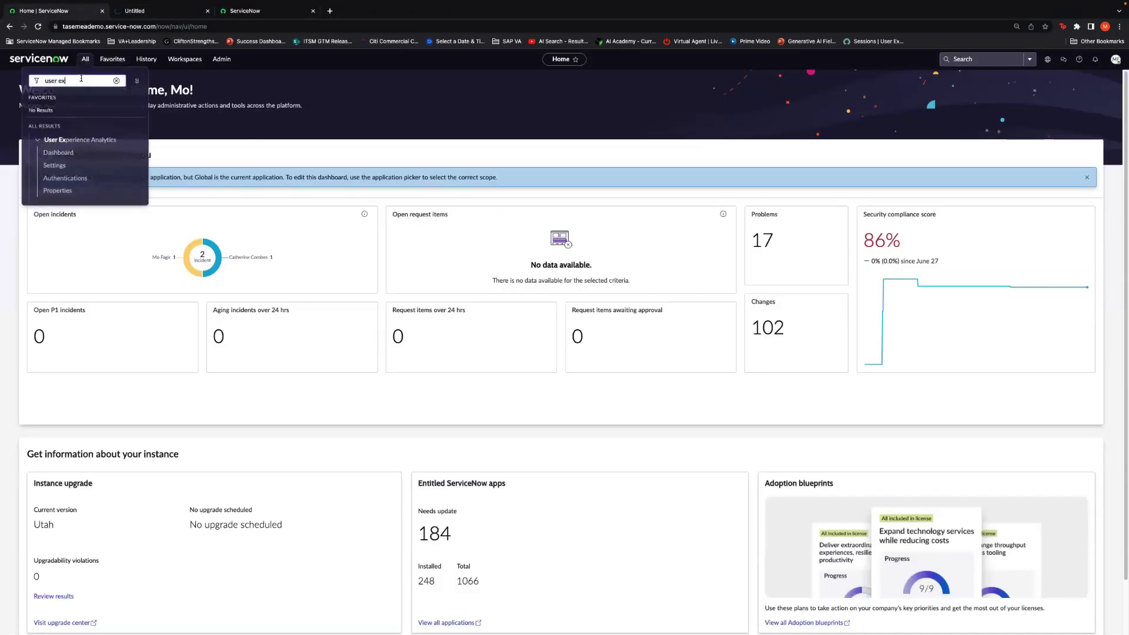
left_click_drag(81, 80, 43, 80)
type("ch prio")
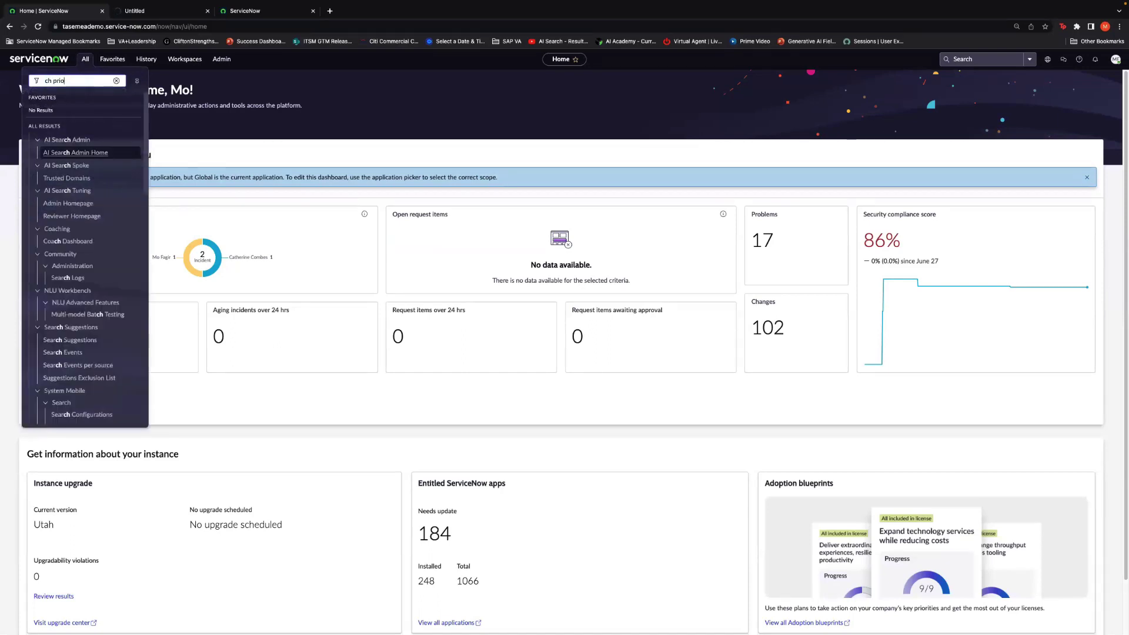
key("BackSpace")
key("BackSpace")
type("o")
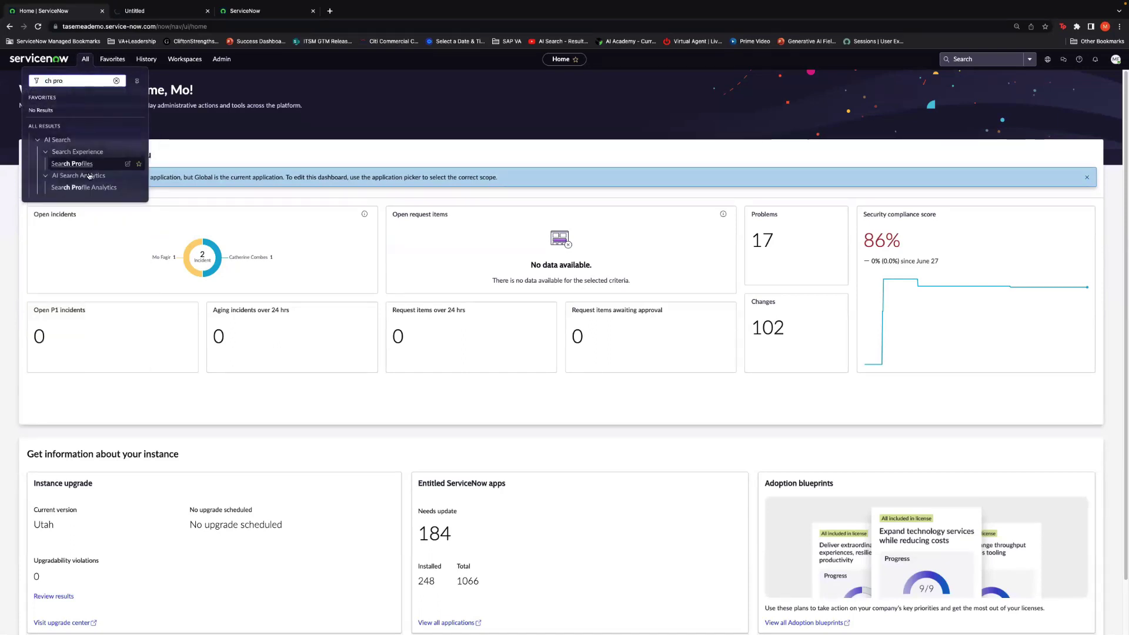
middle_click(84, 186)
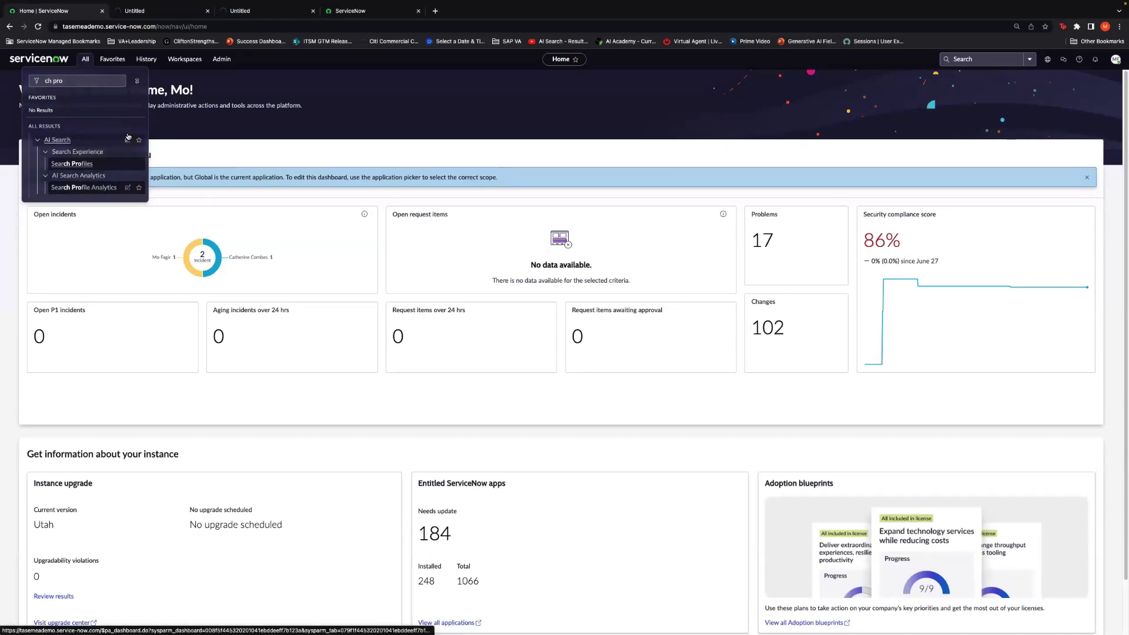
Step: Change the module filter to "ch ind" and open Search Index Analytics in a new tab
left_click(84, 80)
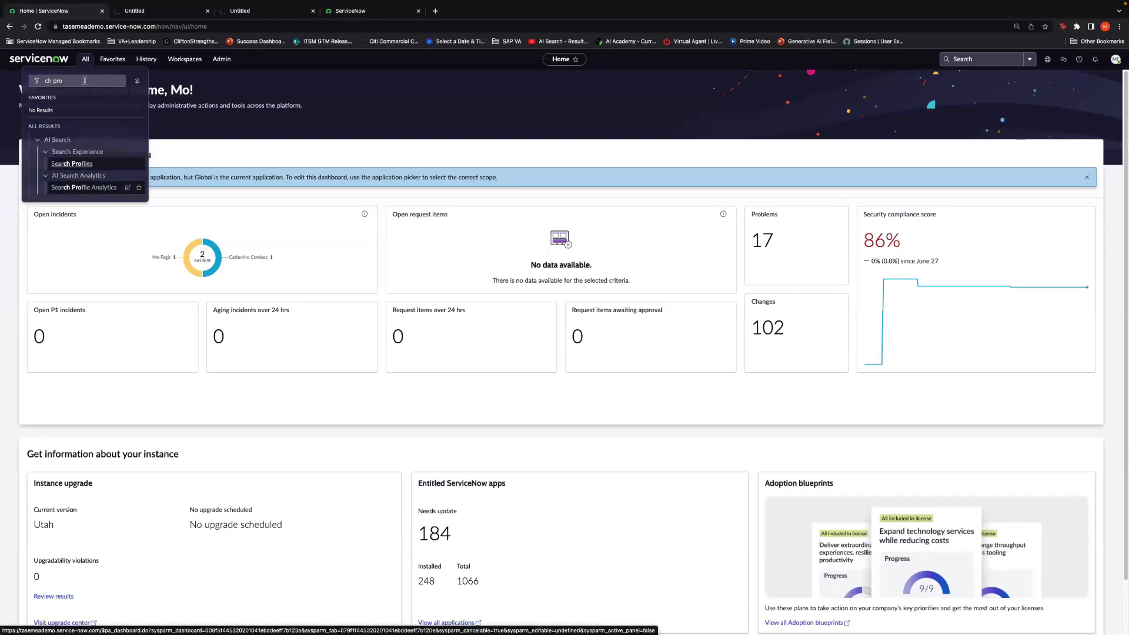
key("BackSpace")
key("BackSpace")
key("BackSpace")
key("BackSpace")
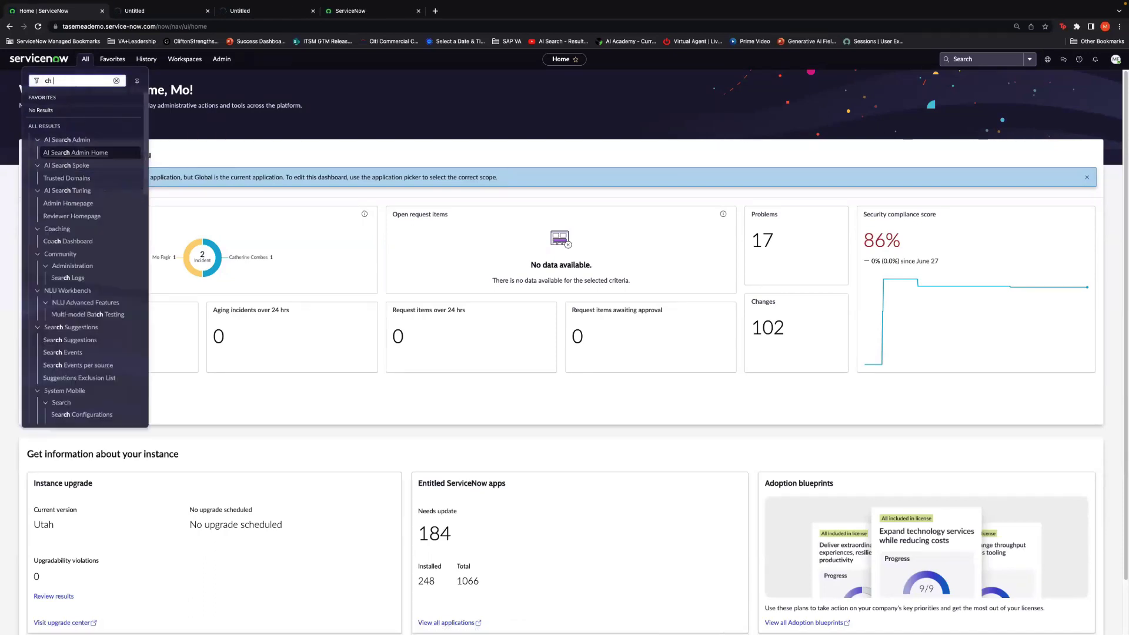
type("ind")
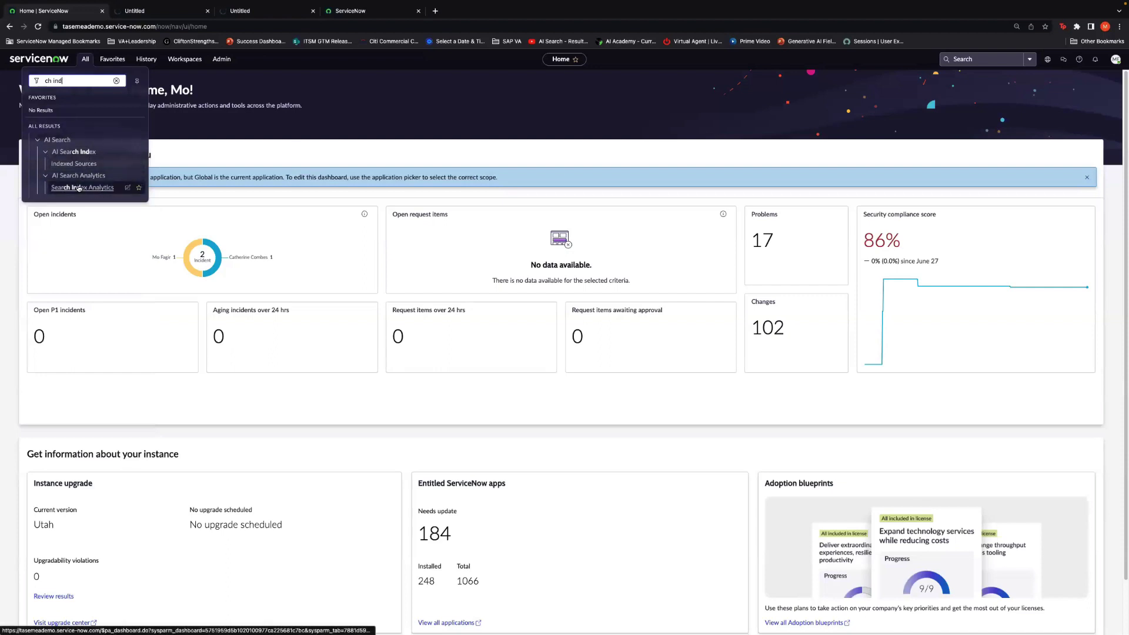
left_click(79, 188, "super")
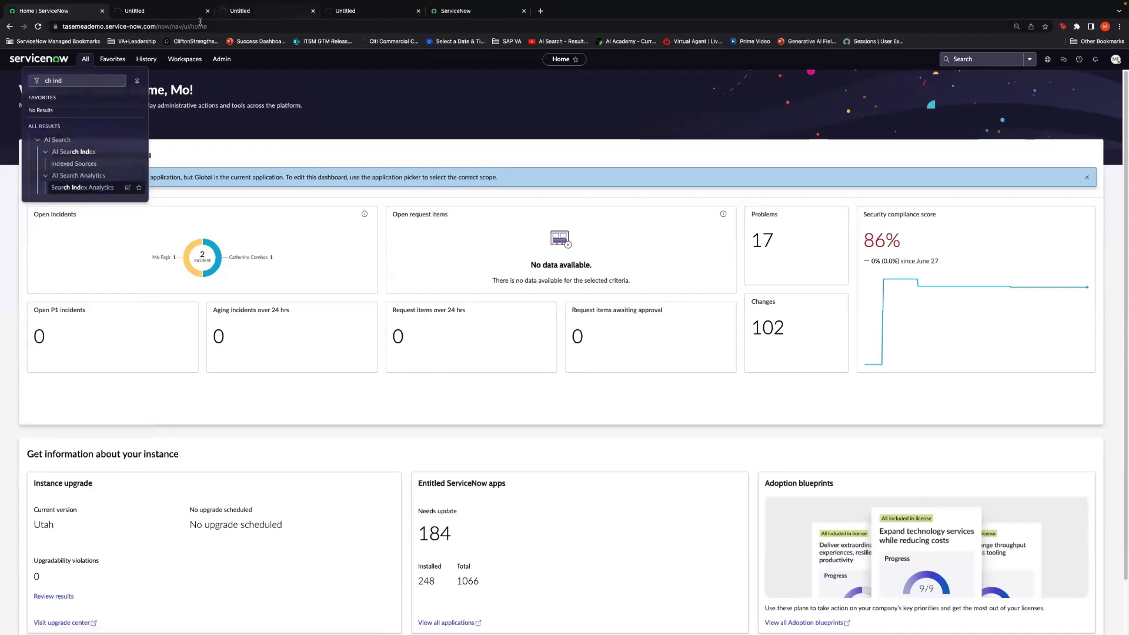
Step: From the all-applications overview in User Experience Analytics, open the Employee Center and Service Portal dashboards in separate tabs
left_click(82, 79)
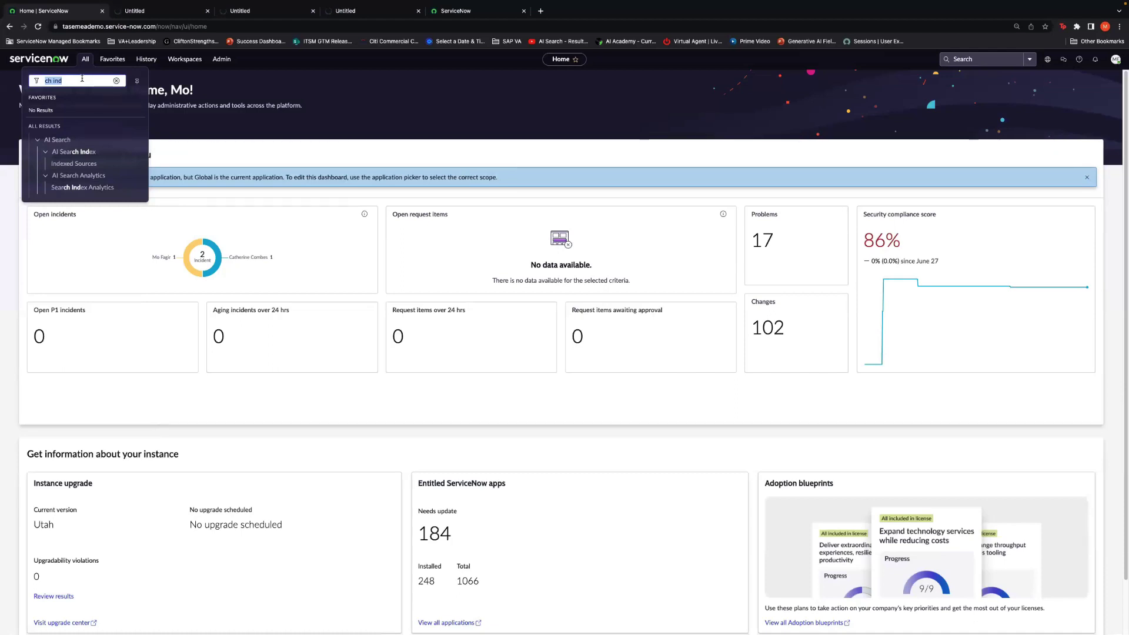
left_click(372, 9)
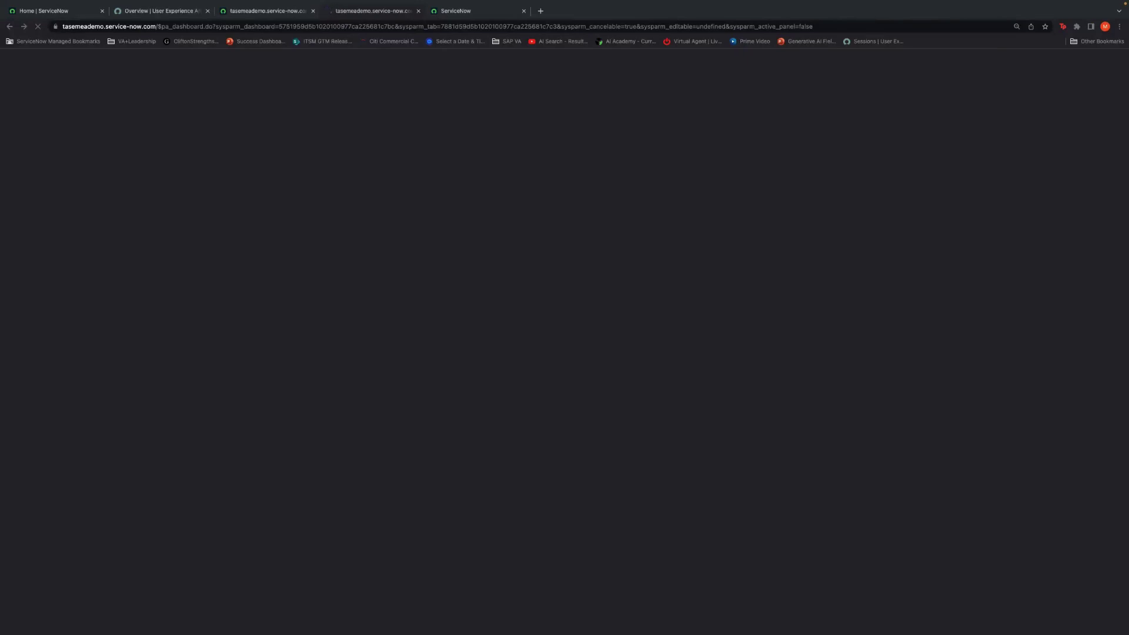
mouse_move(158, 10)
left_mouse_down()
mouse_move(584, 121)
mouse_move(695, 12)
mouse_move(390, 30)
mouse_move(169, 8)
left_mouse_up()
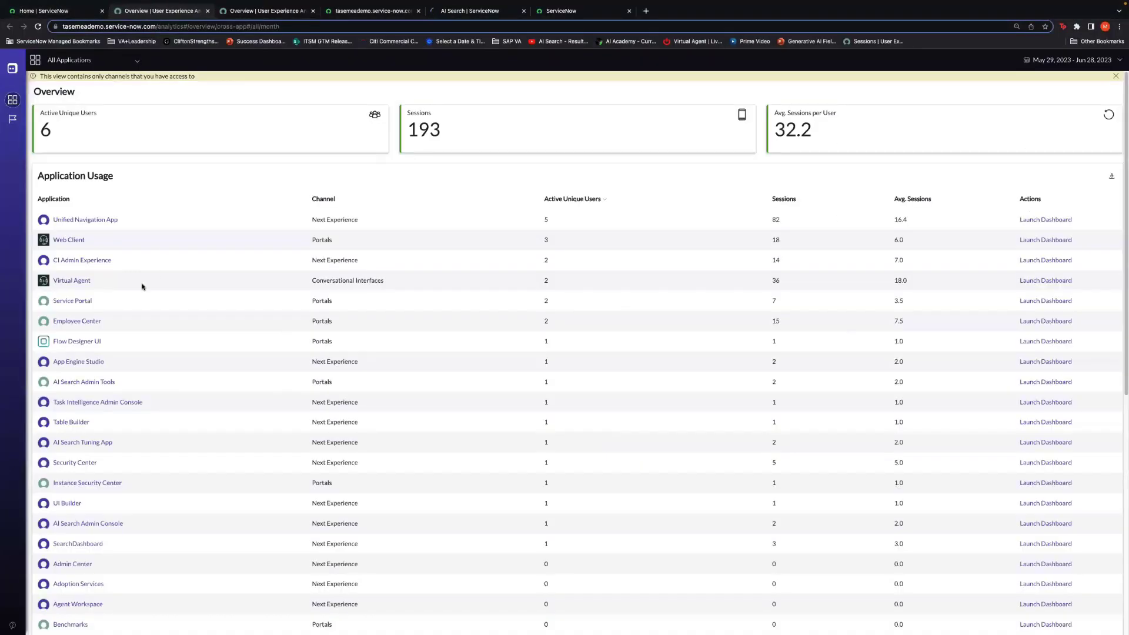
left_click(81, 303)
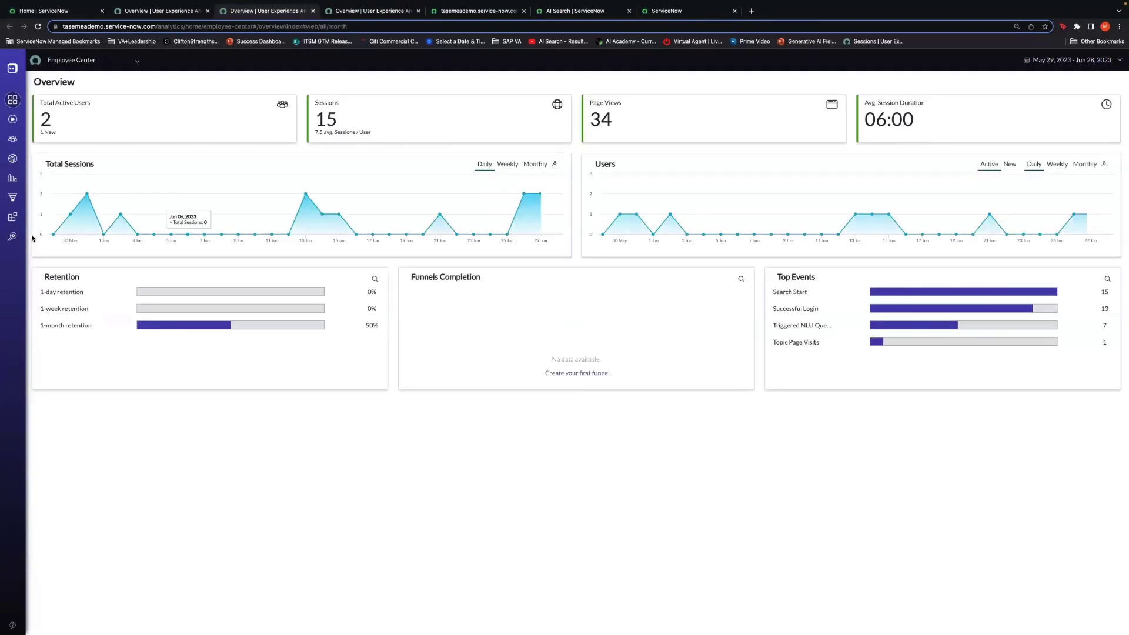
Step: Open Search Analytics from the Employee Center dashboard in a new tab and return to the Employee Center overview
left_click(157, 10)
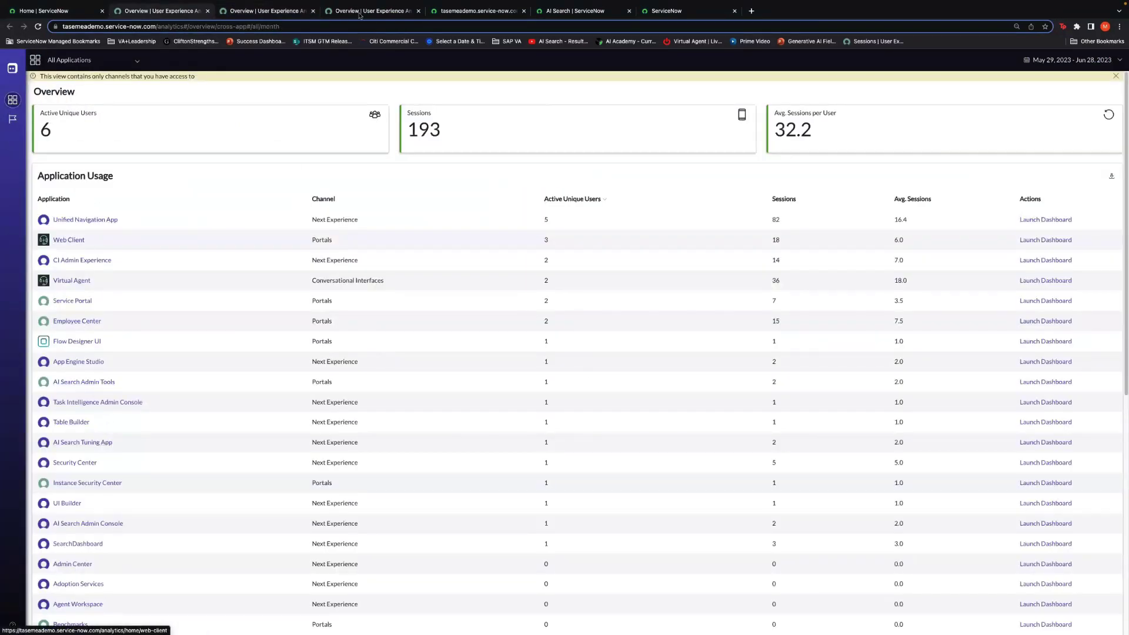
left_click(269, 20)
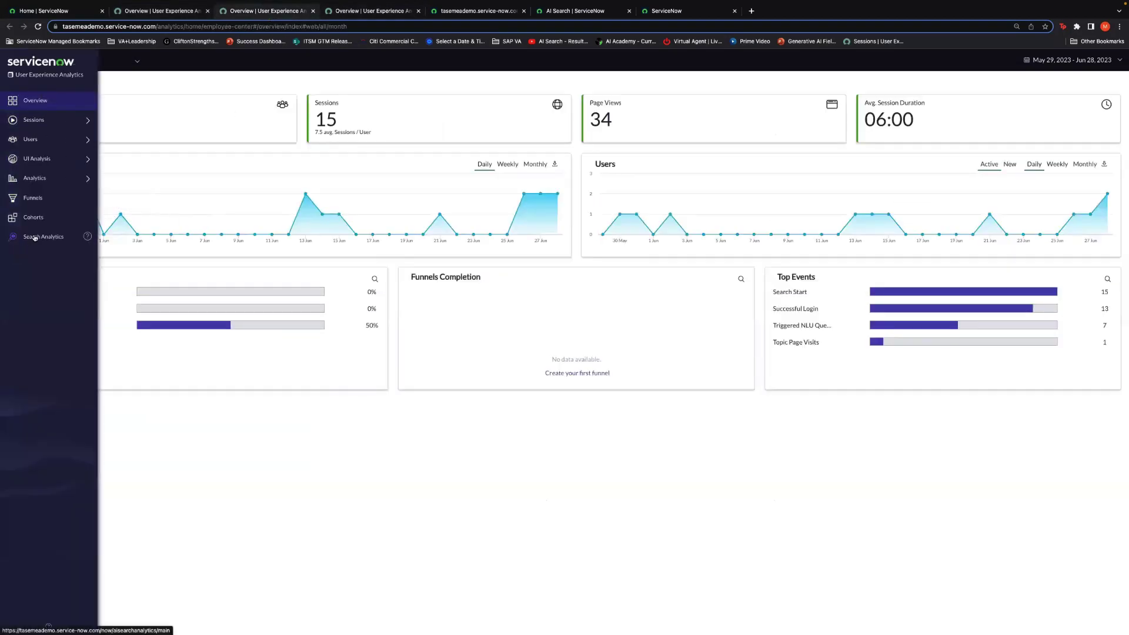
left_click(37, 237)
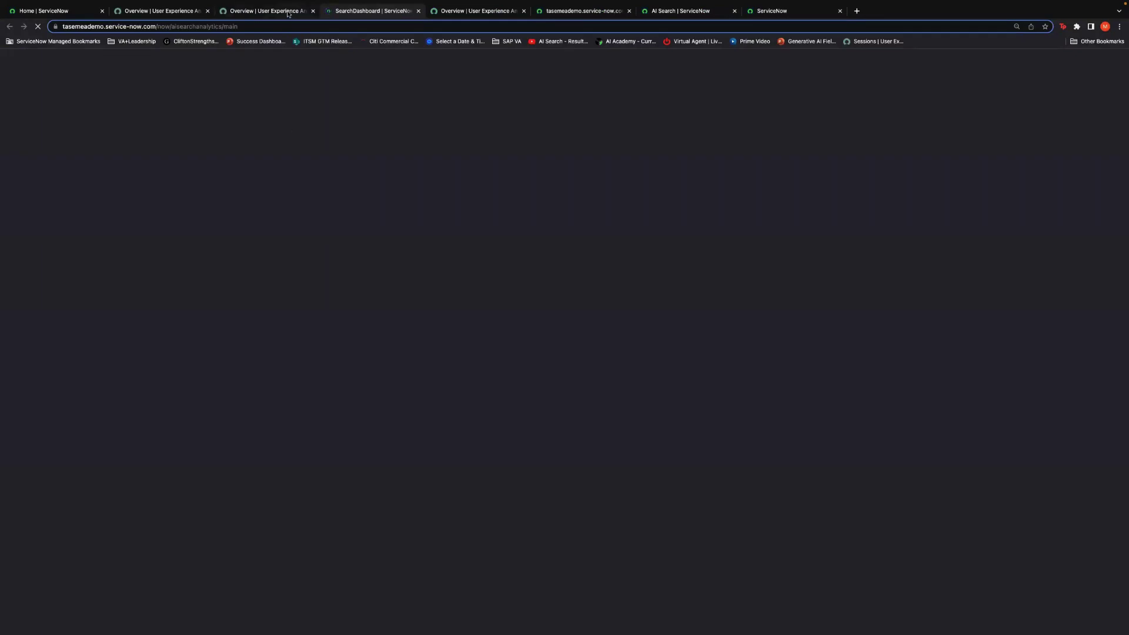
left_click(288, 14)
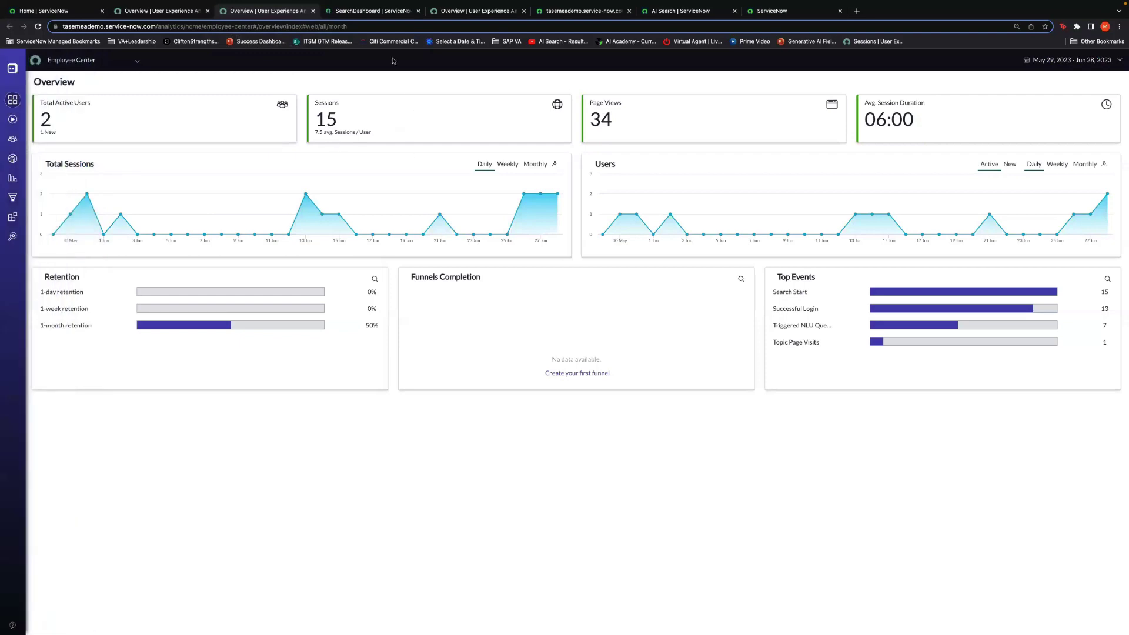
Step: Examine the AI Search Analytics dashboard, including searches over time, search results, queries and top clicked results
left_click(370, 12)
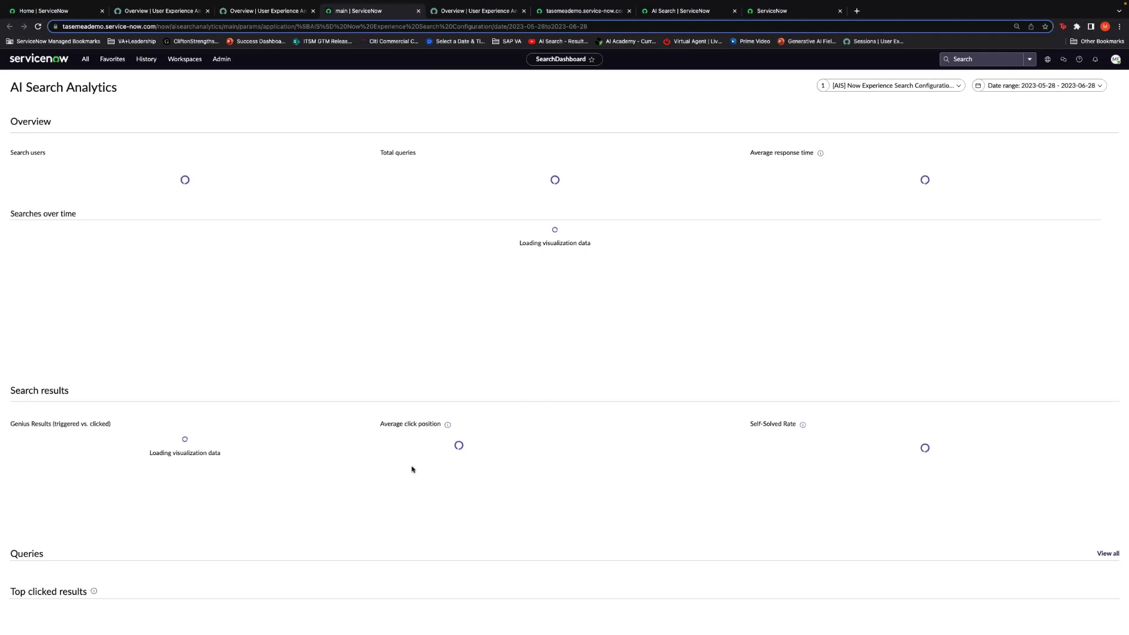
scroll(511, 453, "down", 3)
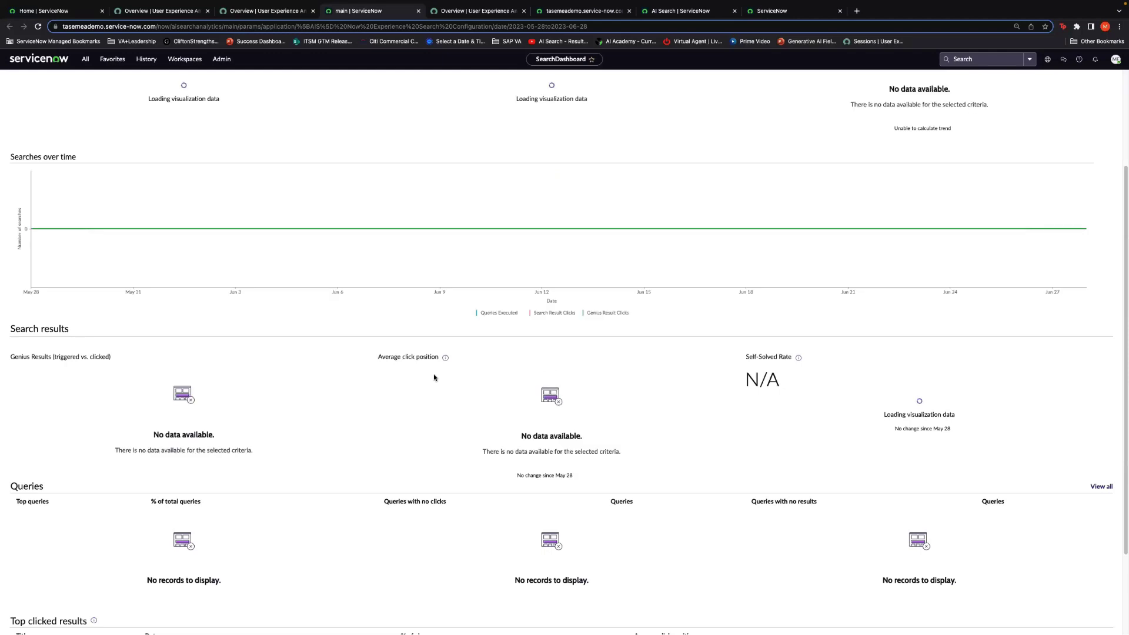
scroll(793, 499, "down", 3)
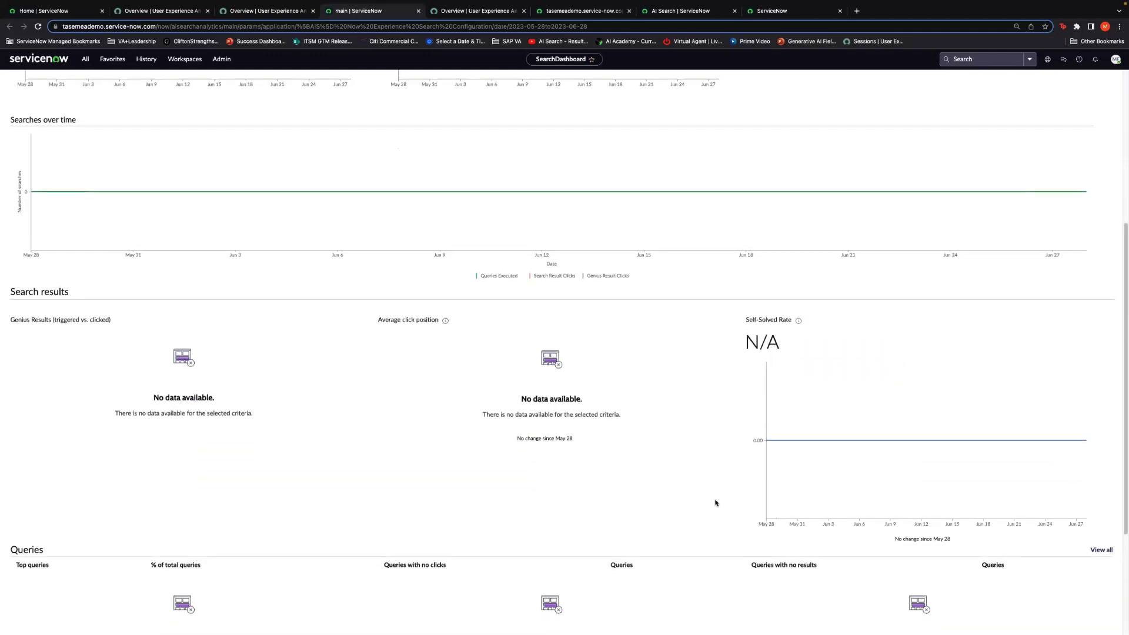
scroll(676, 524, "down", 3)
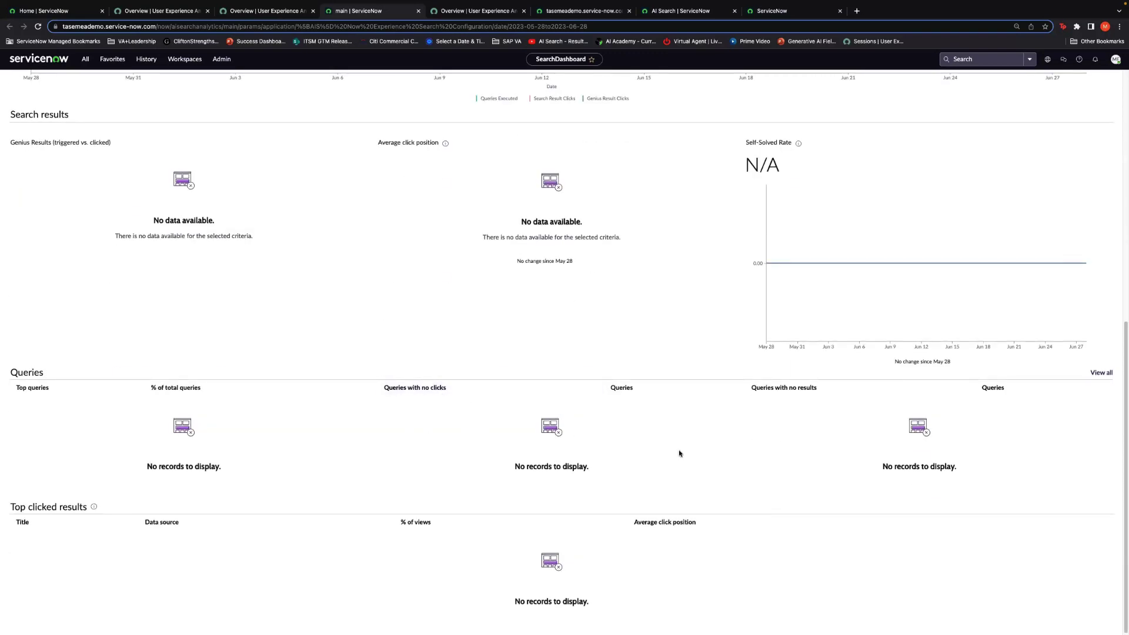
scroll(588, 497, "up", 1)
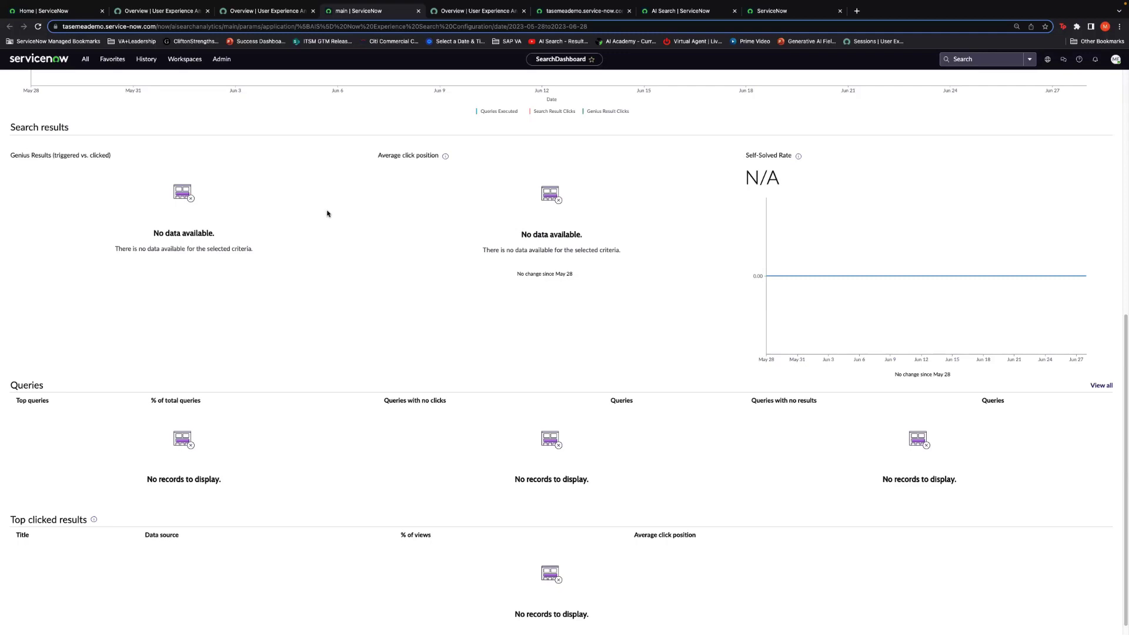
Step: Close the duplicate User Experience Analytics tab that shows the all-applications overview
left_click(274, 12)
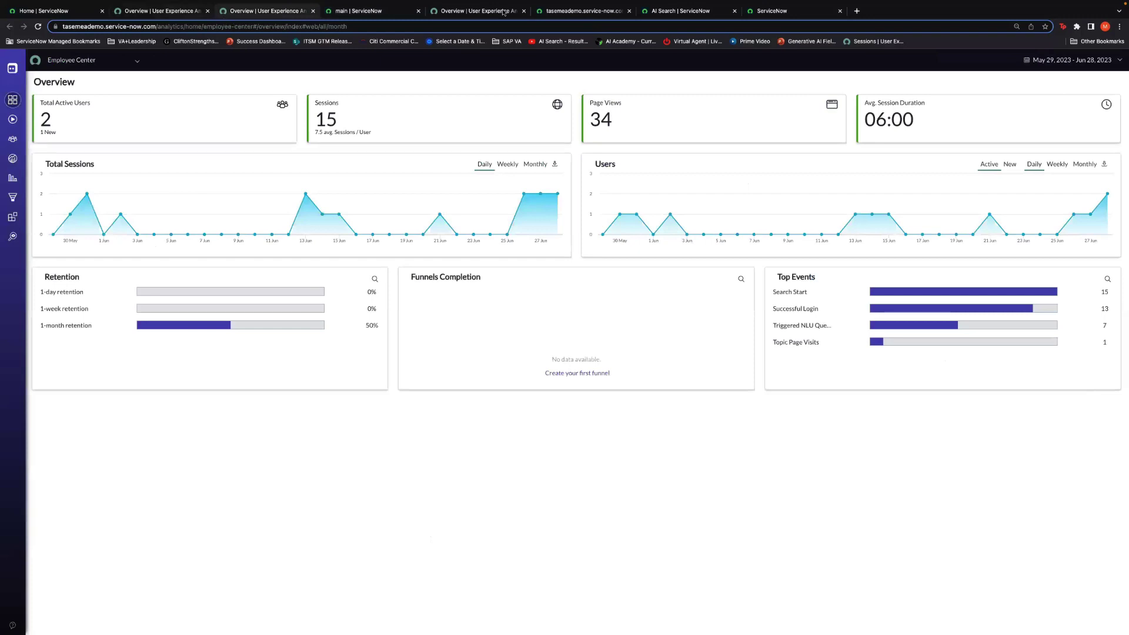
left_click(568, 13)
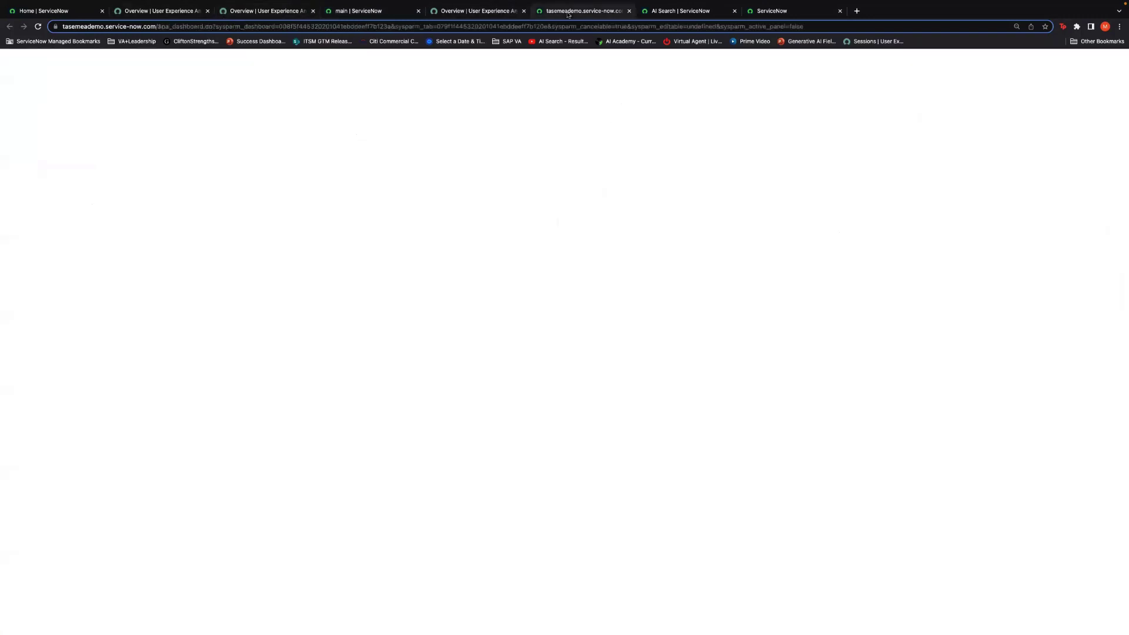
left_click(473, 11)
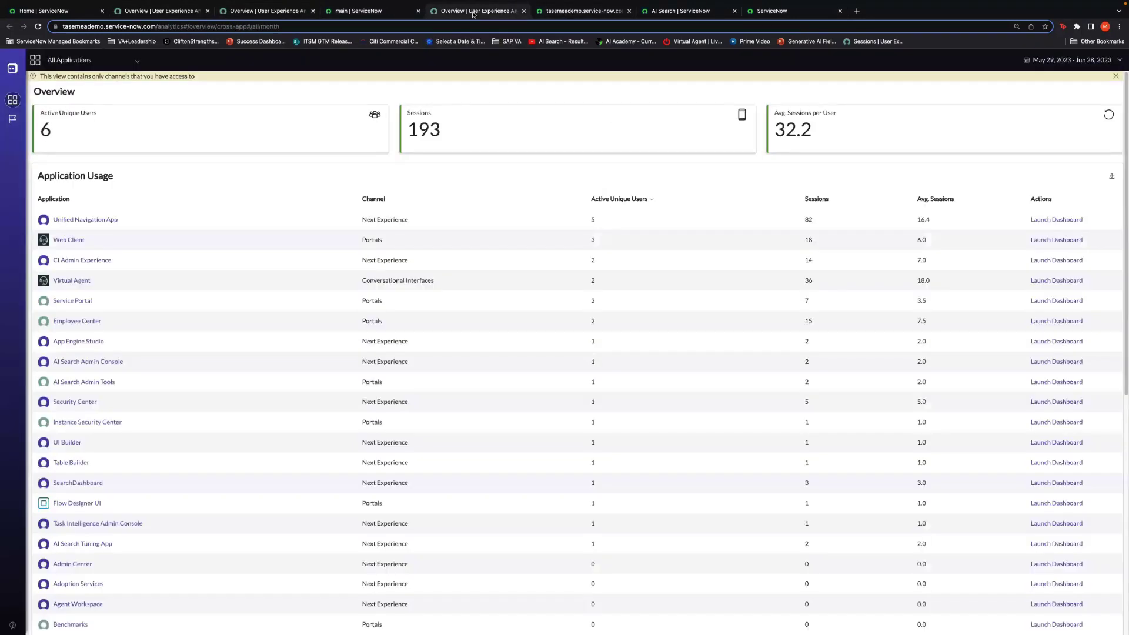
left_click(539, 13)
left_click(523, 11)
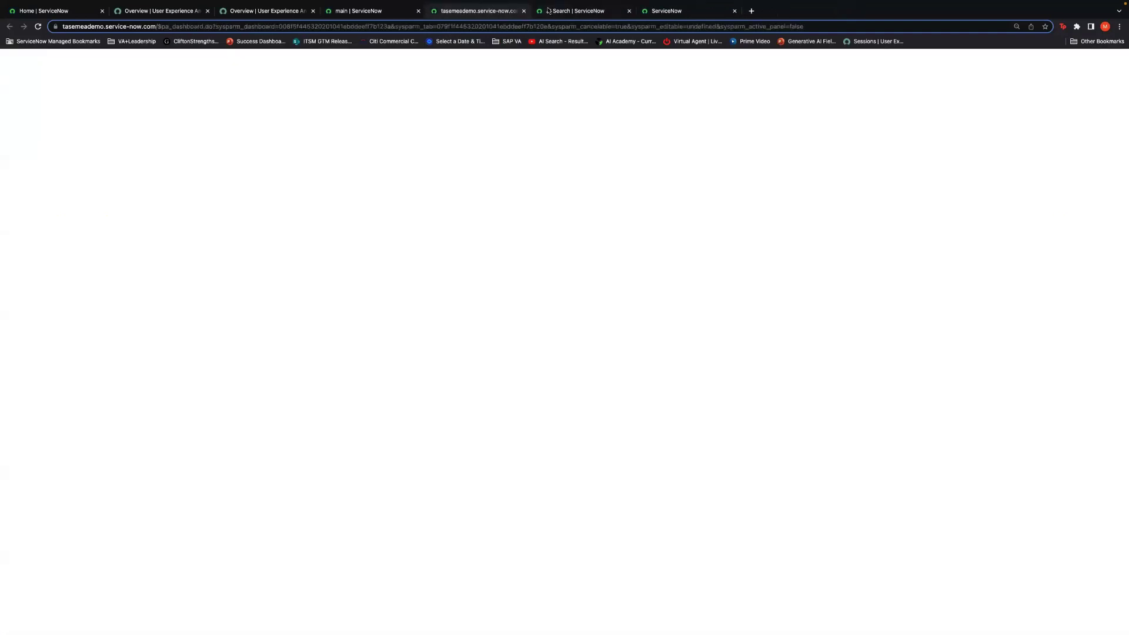
Step: Switch to the AI Search dashboard and examine its AI Search Index charts for total indexed documents and documents by indexed source
left_click(548, 10)
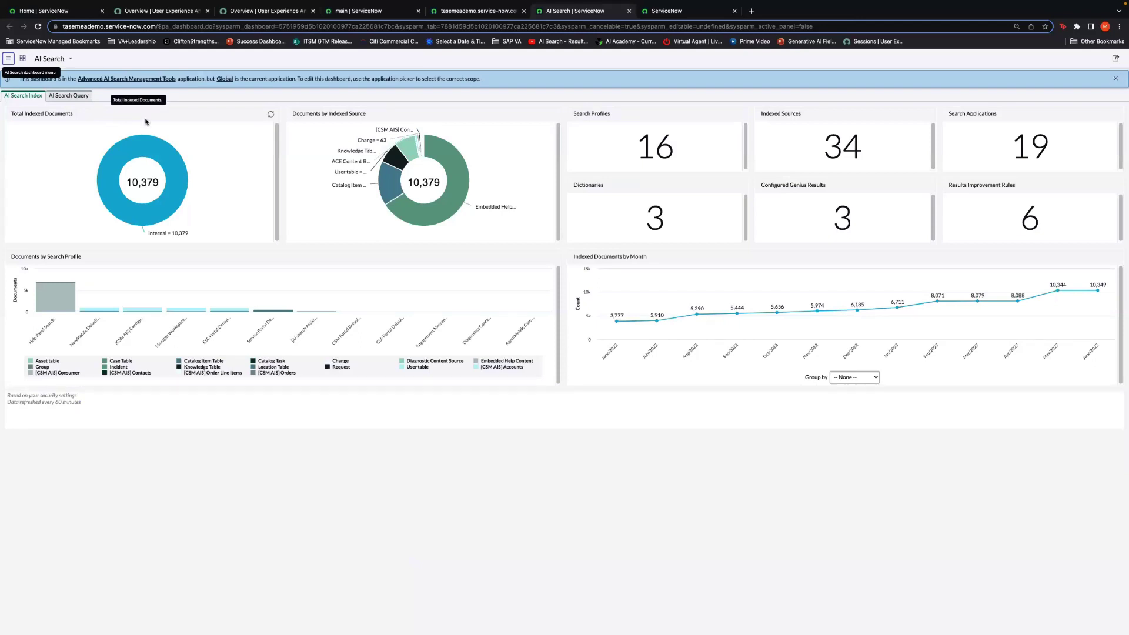
mouse_move(100, 169)
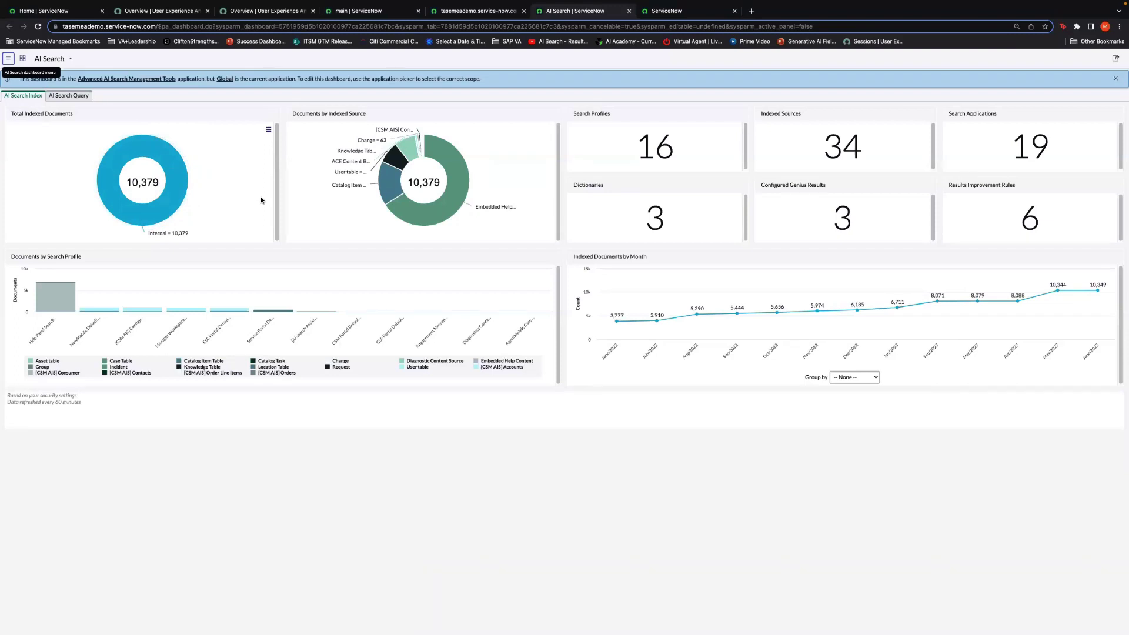
mouse_move(462, 192)
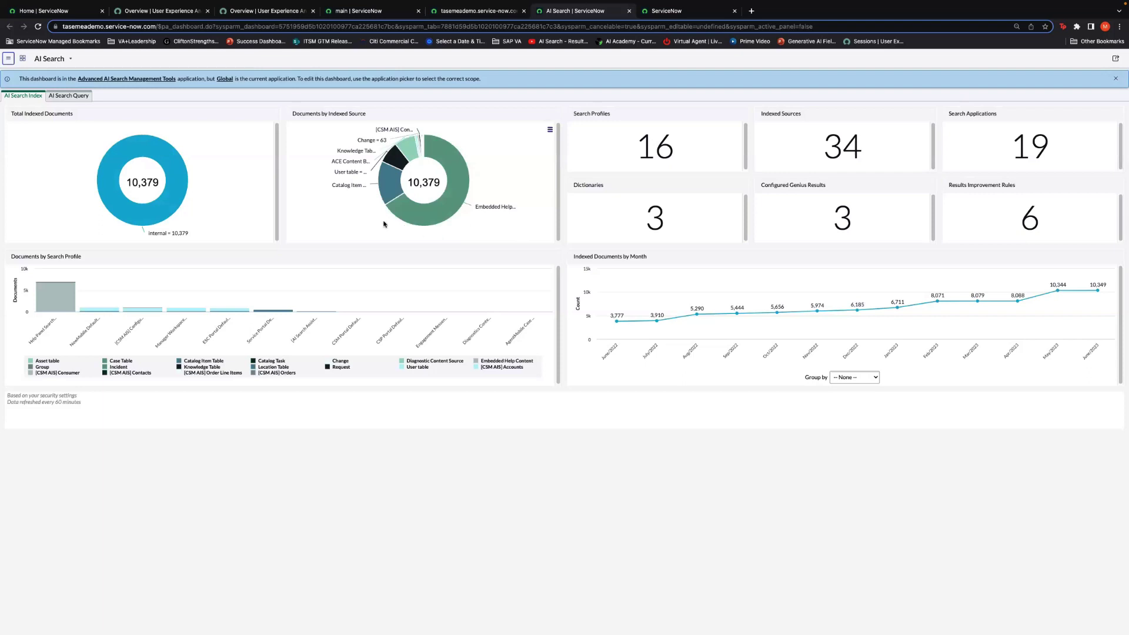
Step: Examine the AI Search Query charts by search profile, language and month, and the available query time frames
left_click(77, 99)
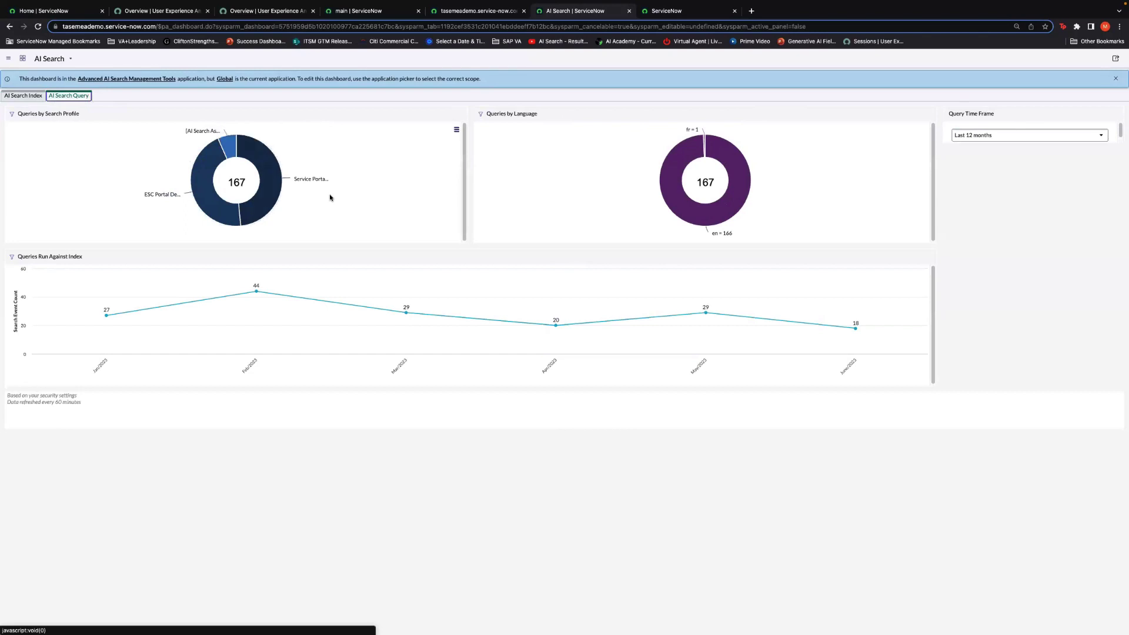
mouse_move(196, 179)
mouse_move(841, 336)
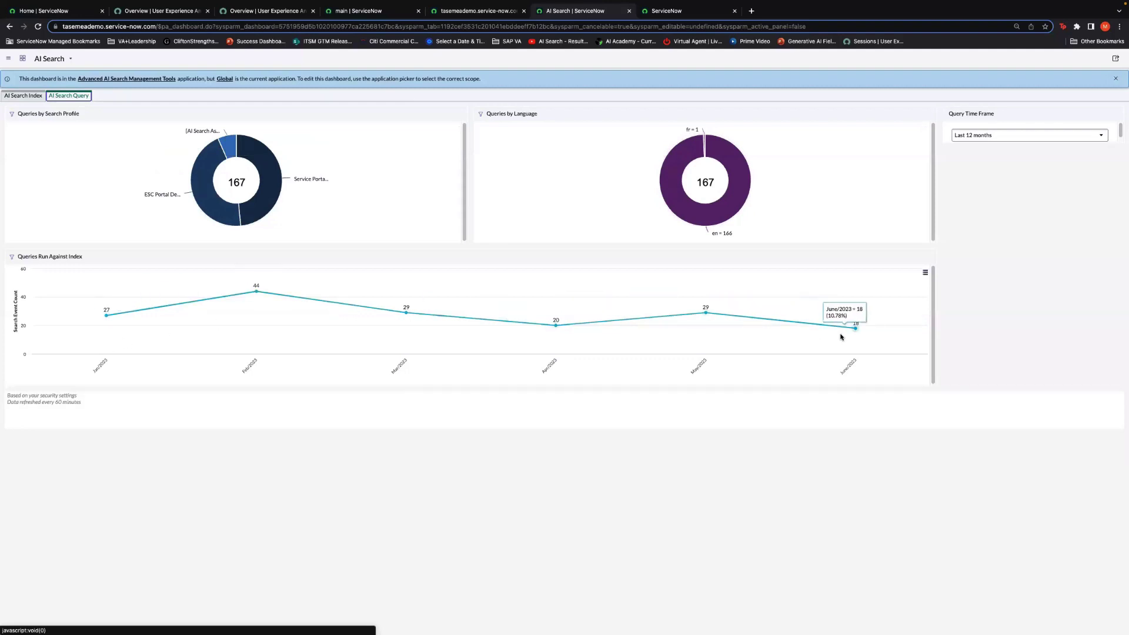
left_click(1053, 139)
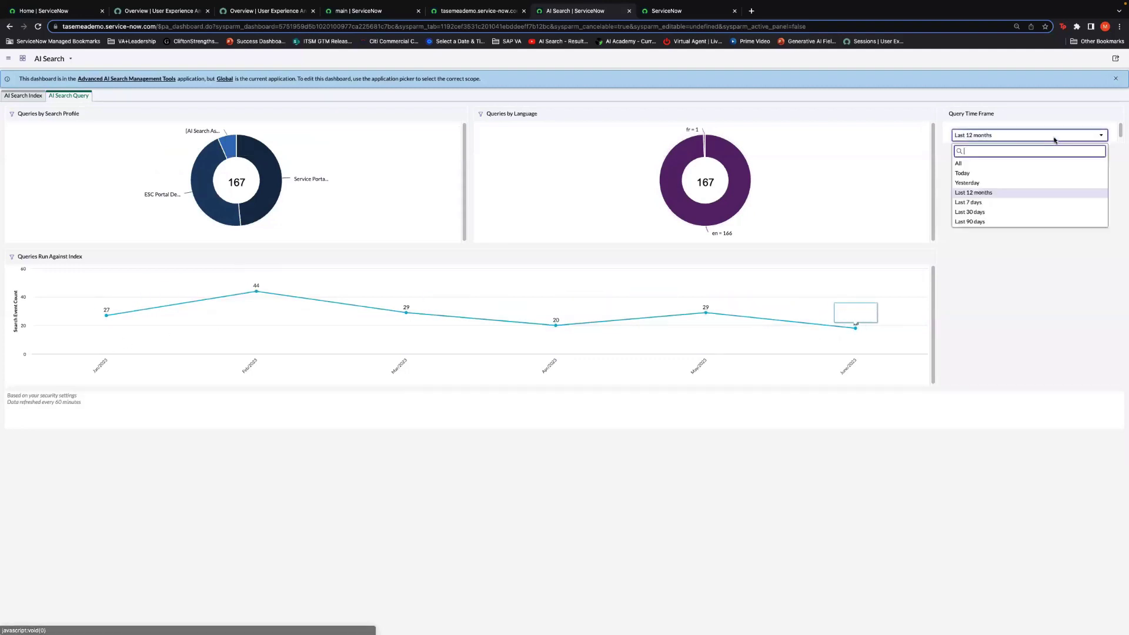
left_click(1053, 139)
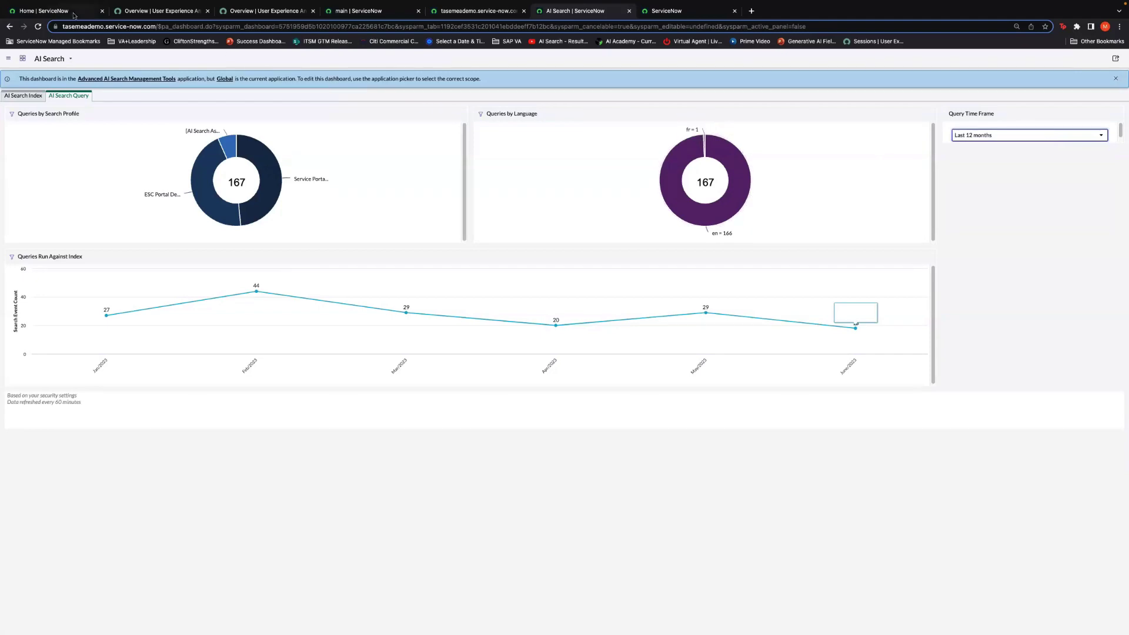
Step: Open the Employee Center portal at /esc in place of the all-applications analytics overview
left_click(73, 13)
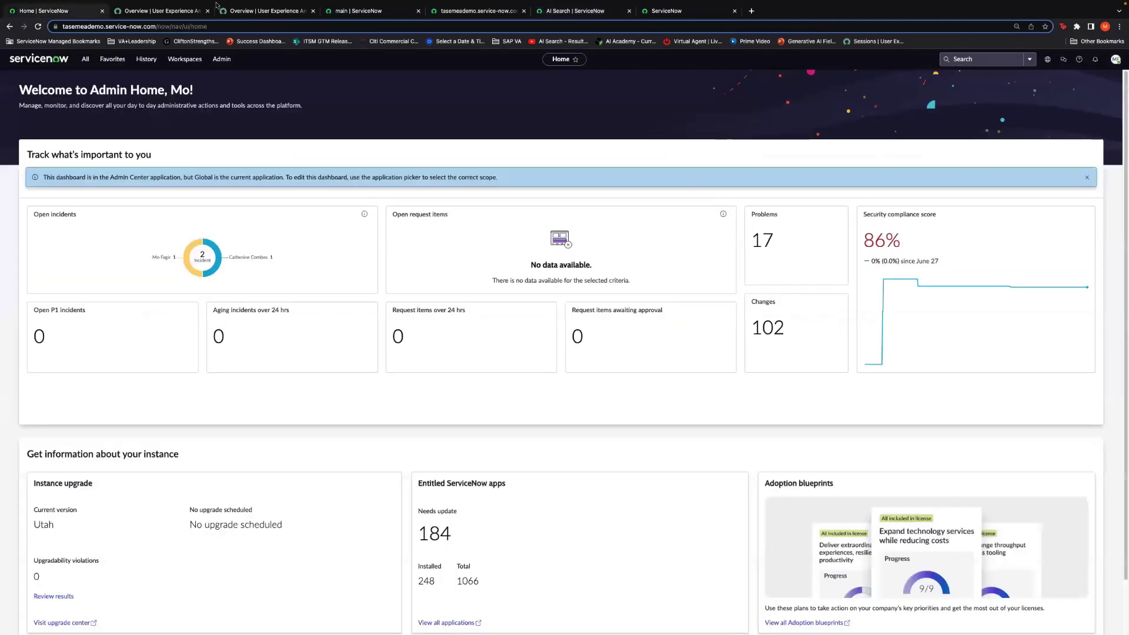
left_click(177, 13)
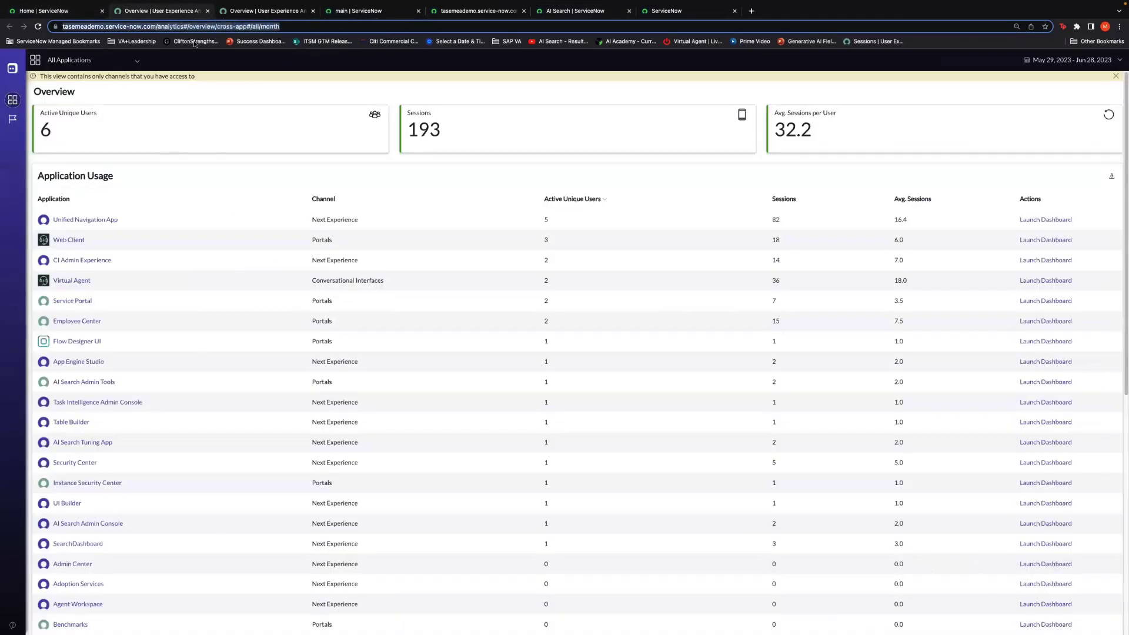
left_click(180, 26)
left_click_drag(176, 26, 344, 24)
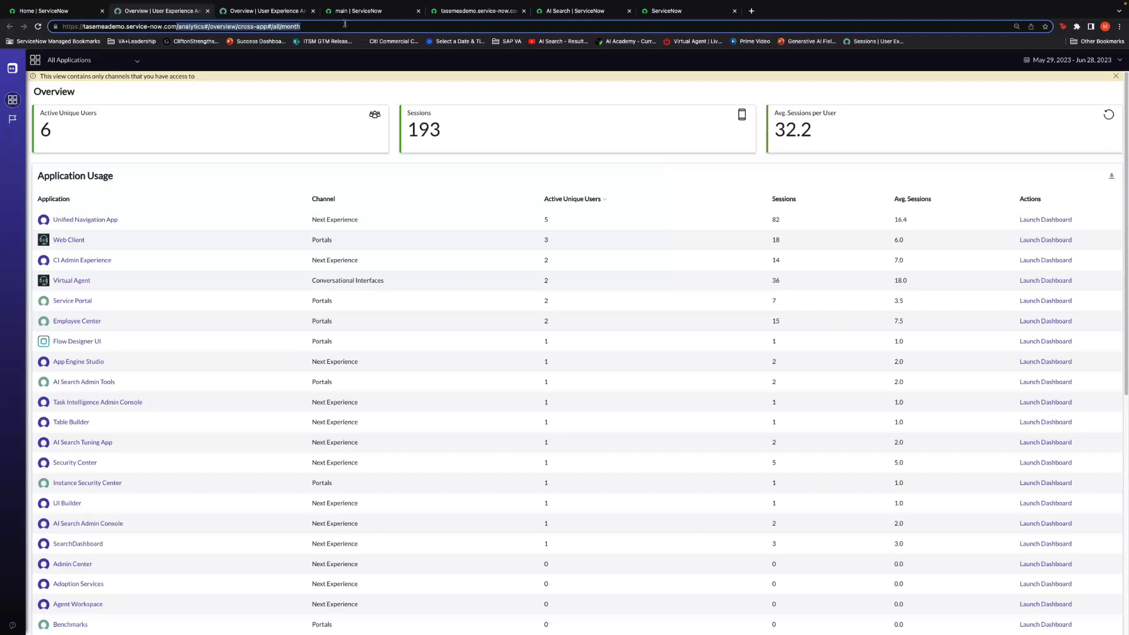
type("/esc")
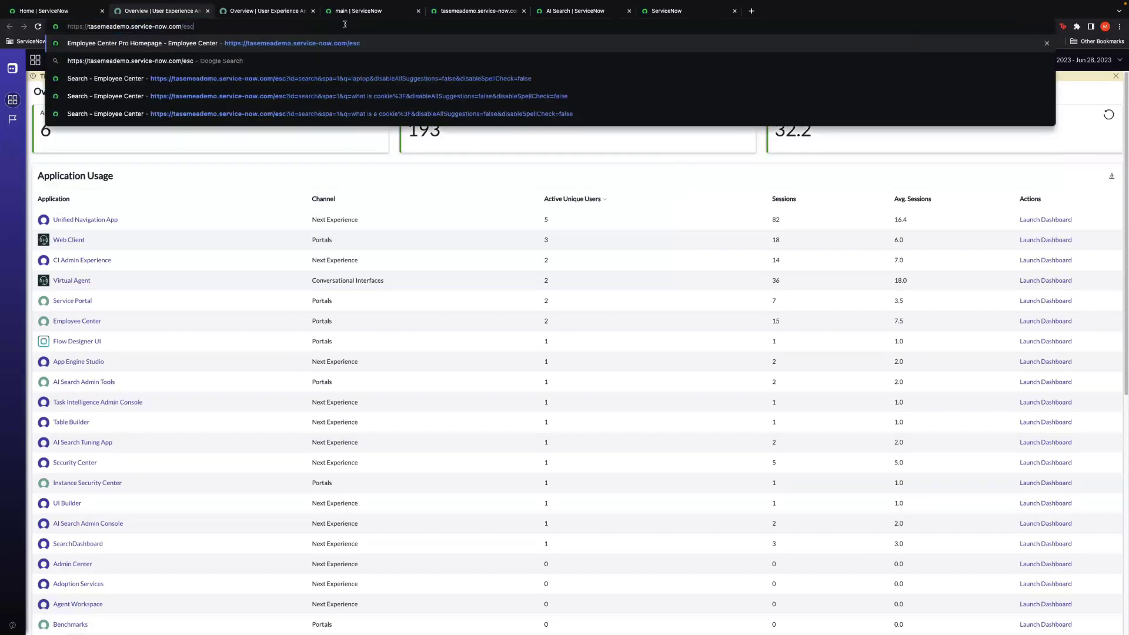
key("Return")
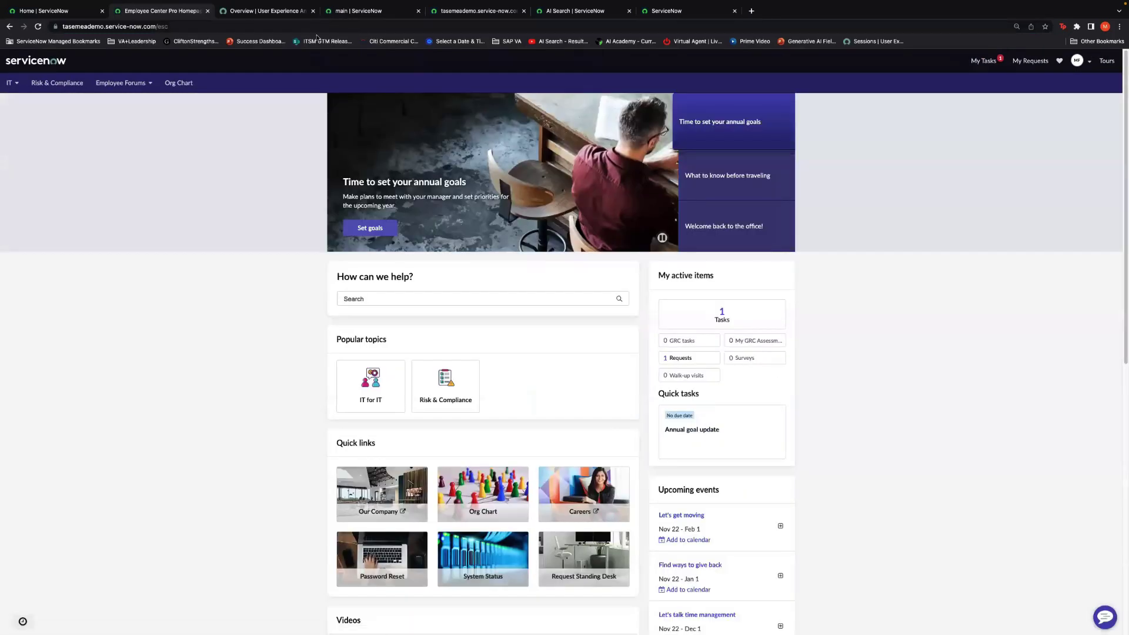
Step: From the admin home, filter the modules for "ch pro", open Search Profiles, and open the ESC Portal Default Search Profile
left_click(73, 16)
left_click(85, 59)
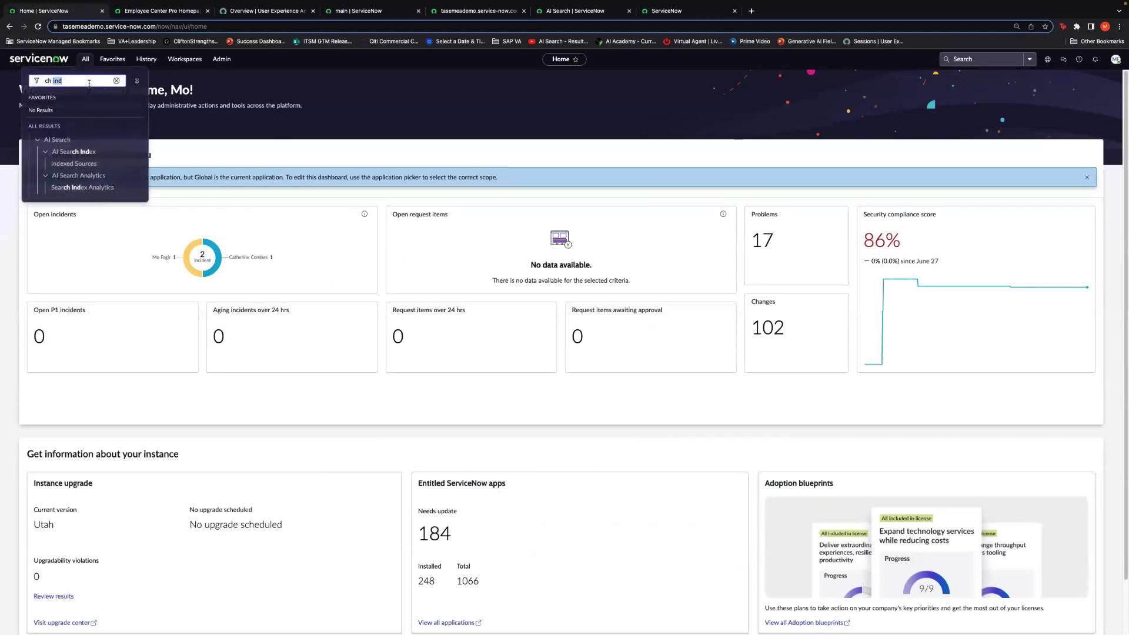
double_click(57, 82)
type("peo")
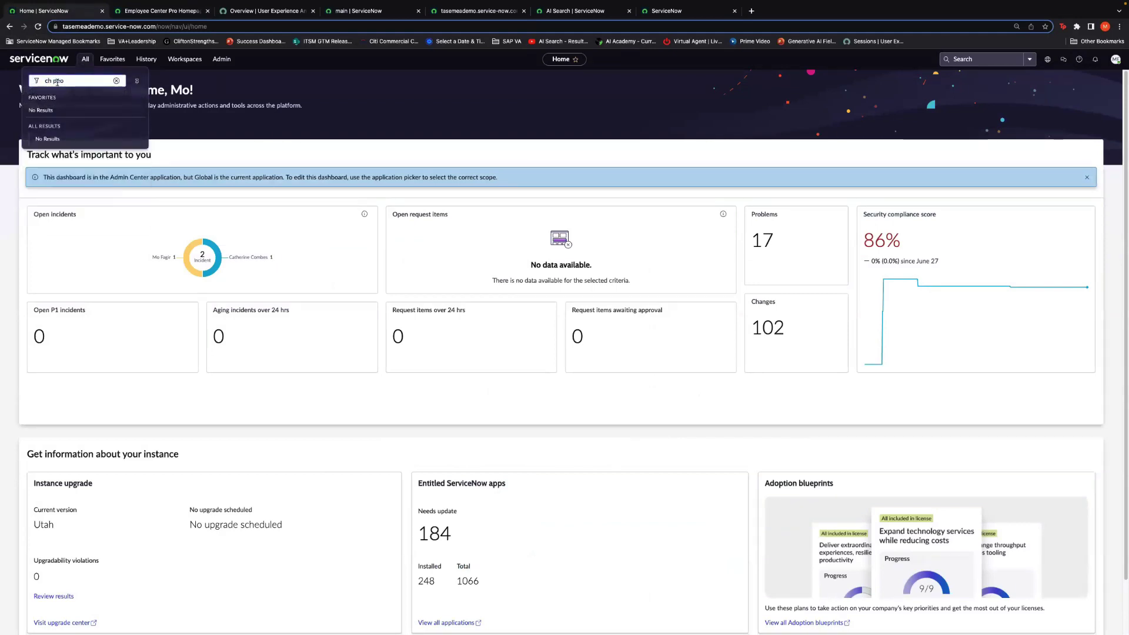
key("BackSpace")
key("BackSpace")
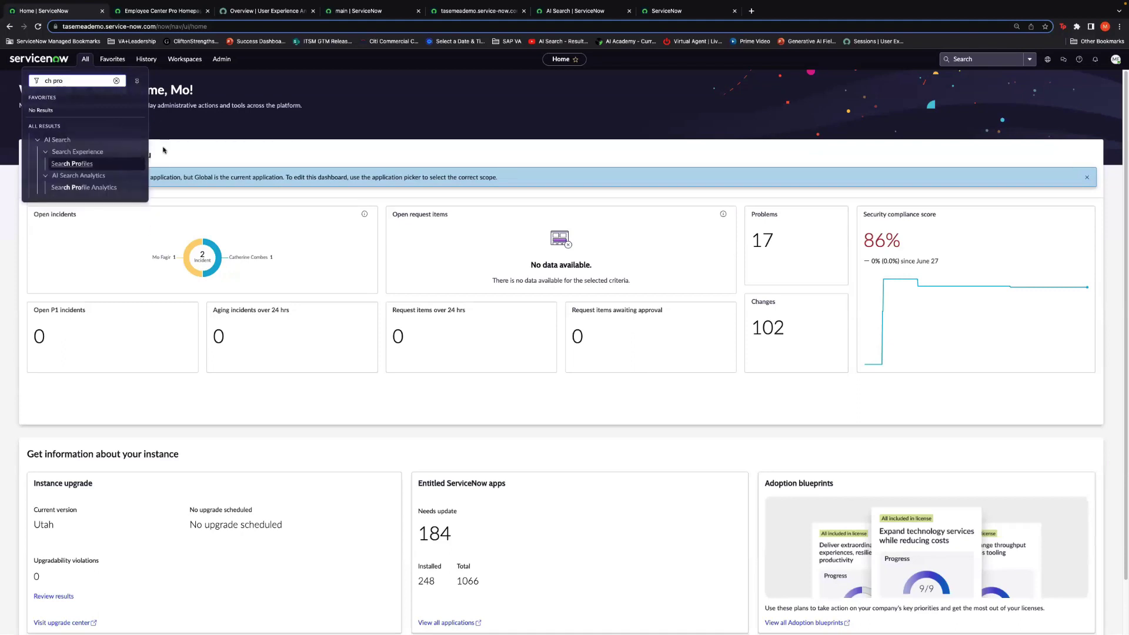
left_click(71, 164)
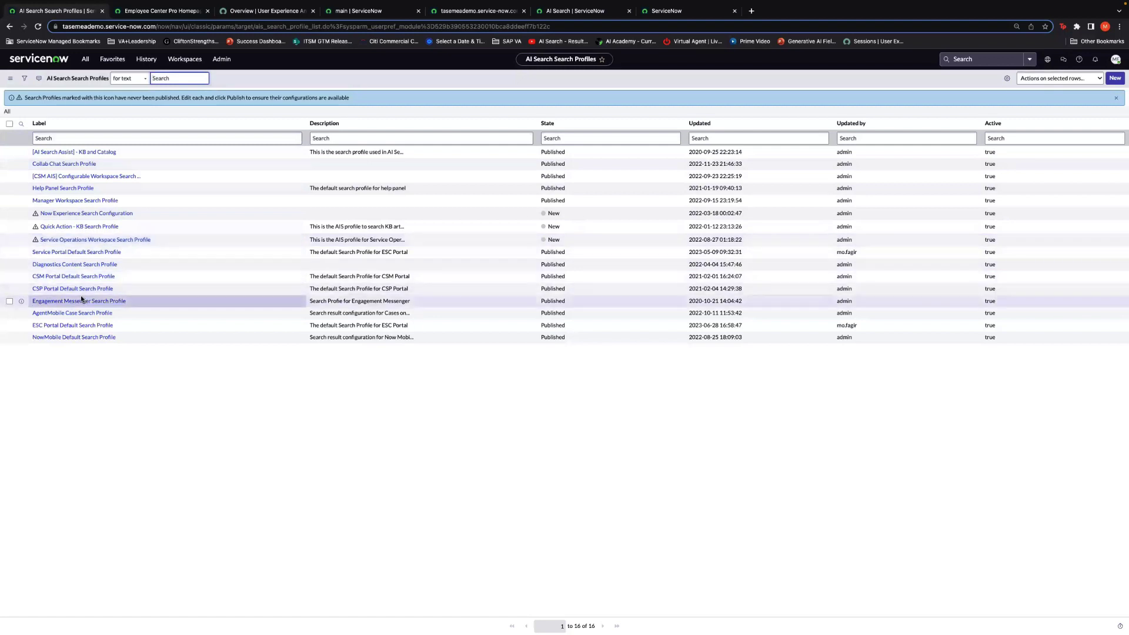
left_click(71, 324)
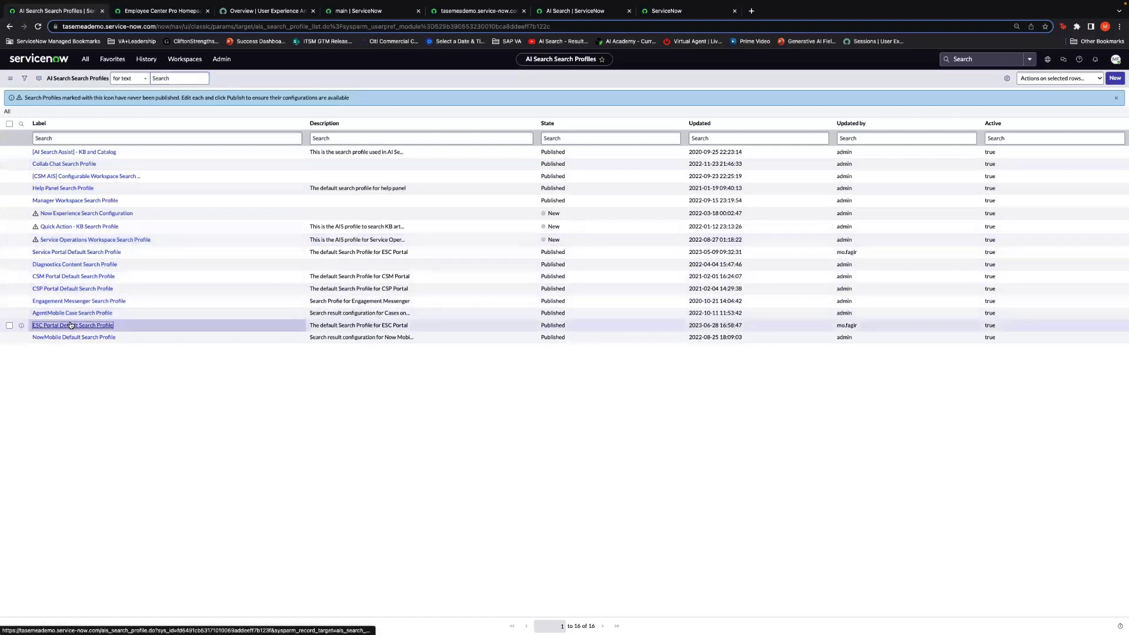
Step: Search the Employee Center portal for "laptop"
left_click(183, 13)
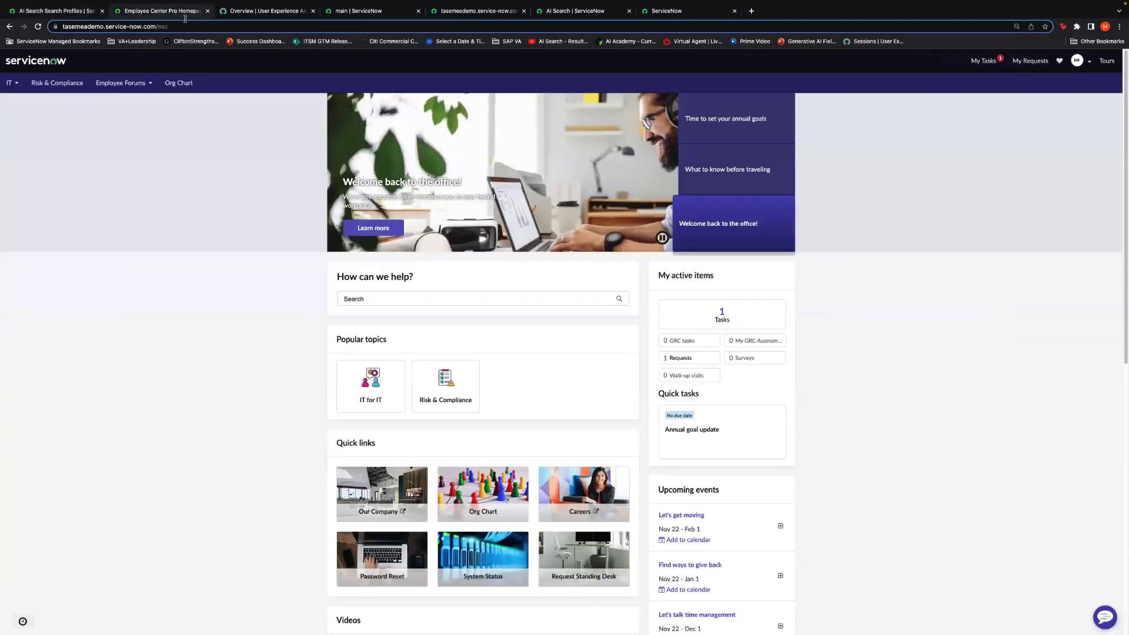
left_click(363, 299)
type("sa")
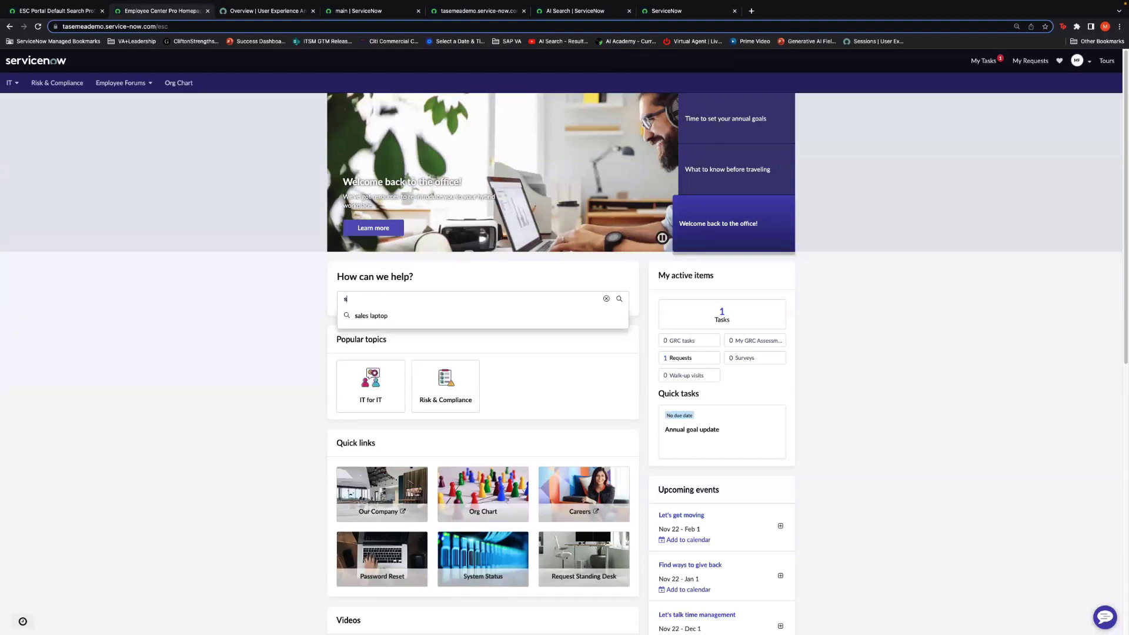
key("BackSpace")
type("laptop")
key("Return")
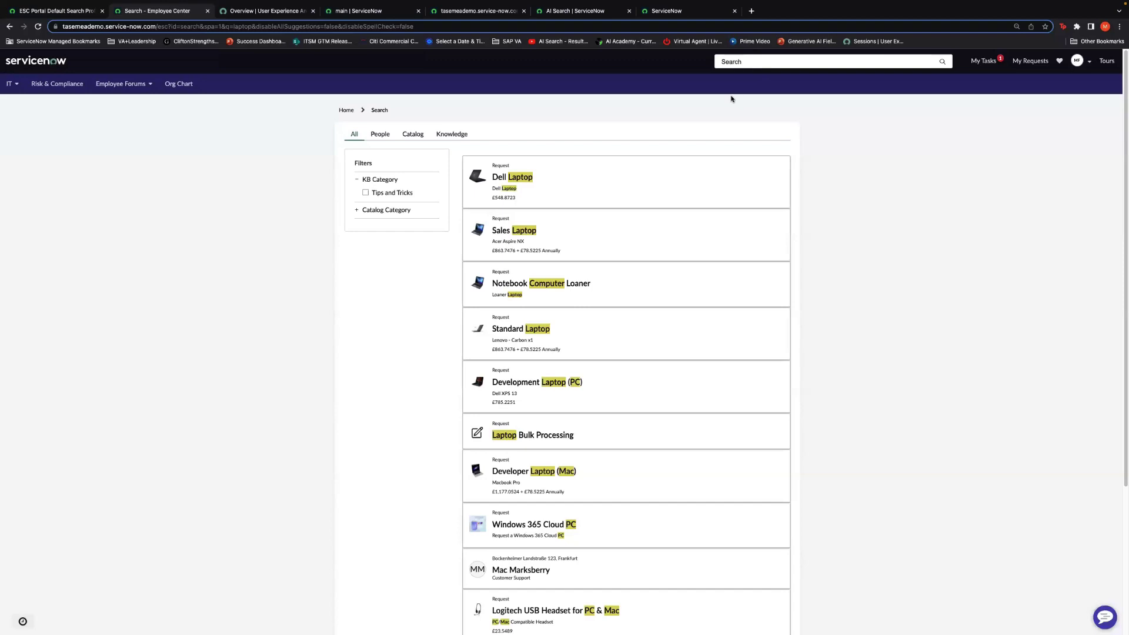
Step: Create a result improvement rule in the ESC Portal Default Search Profile and label it "laptop"
left_click(86, 13)
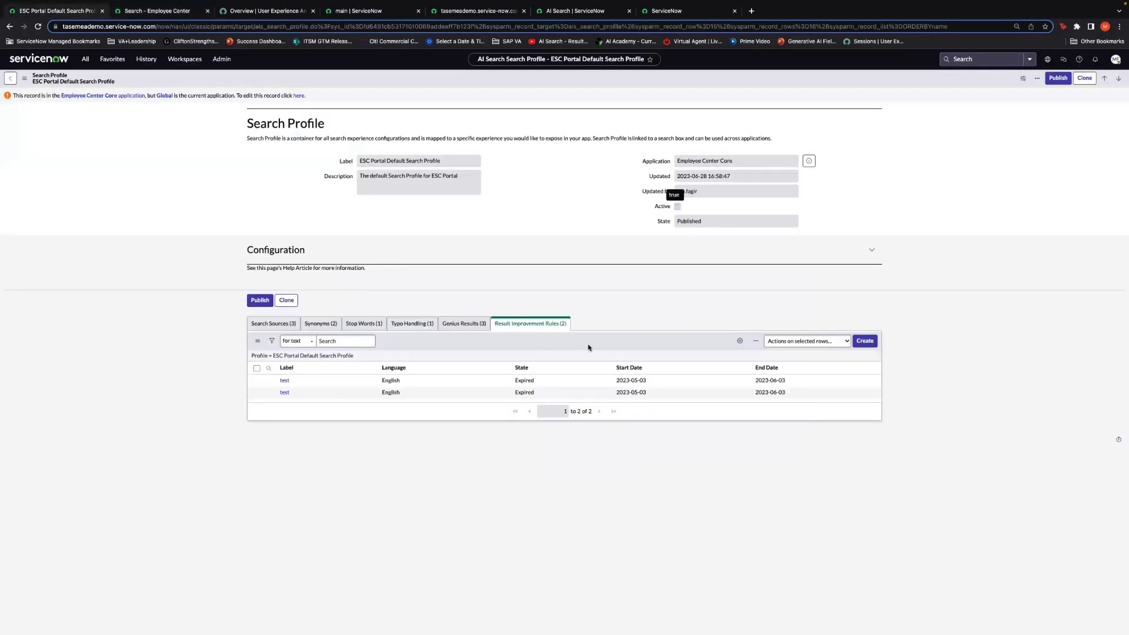
left_click(522, 325)
left_click(865, 341)
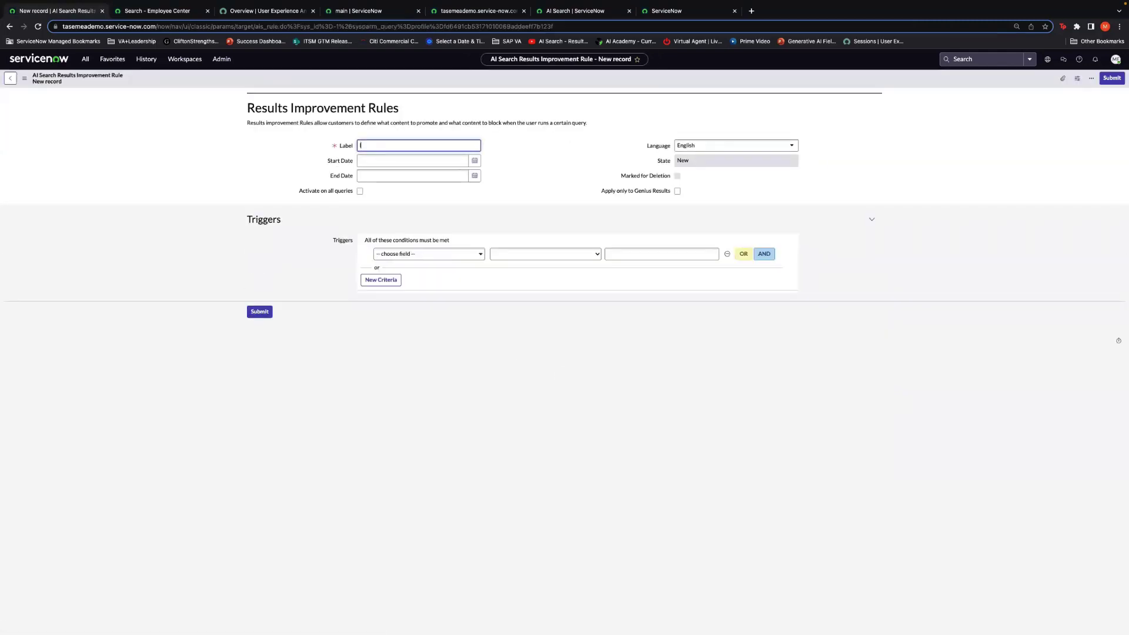
type("laptop")
Step: Set the rule's trigger condition to Query contains "laptop" and submit the rule
left_click(459, 254)
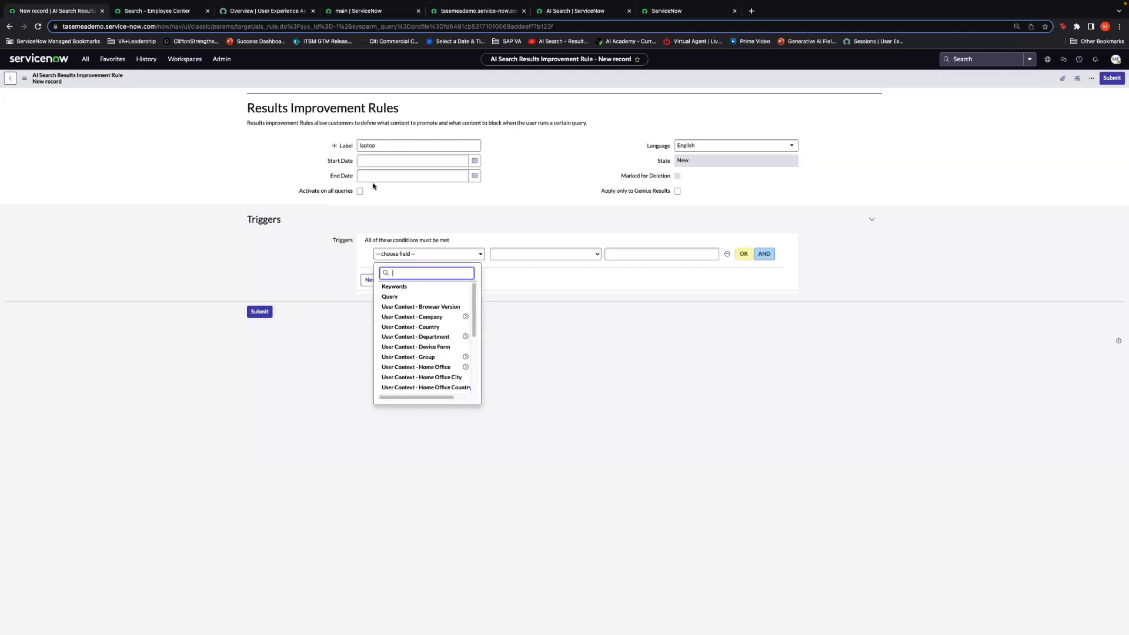
left_click(385, 298)
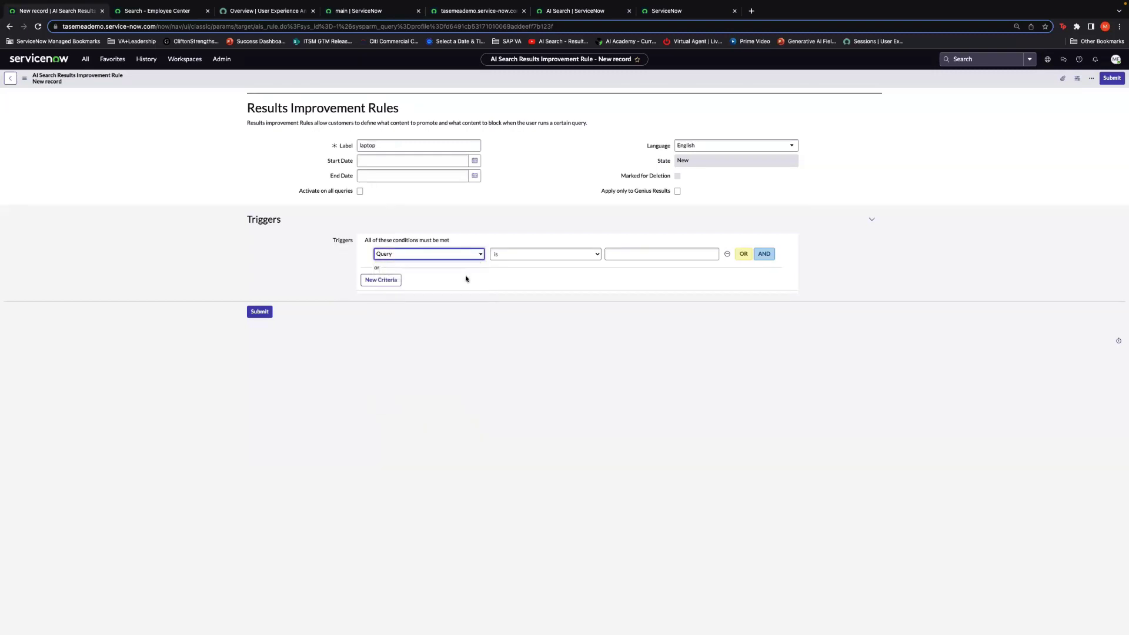
left_click(525, 257)
left_click(511, 309)
left_click(619, 255)
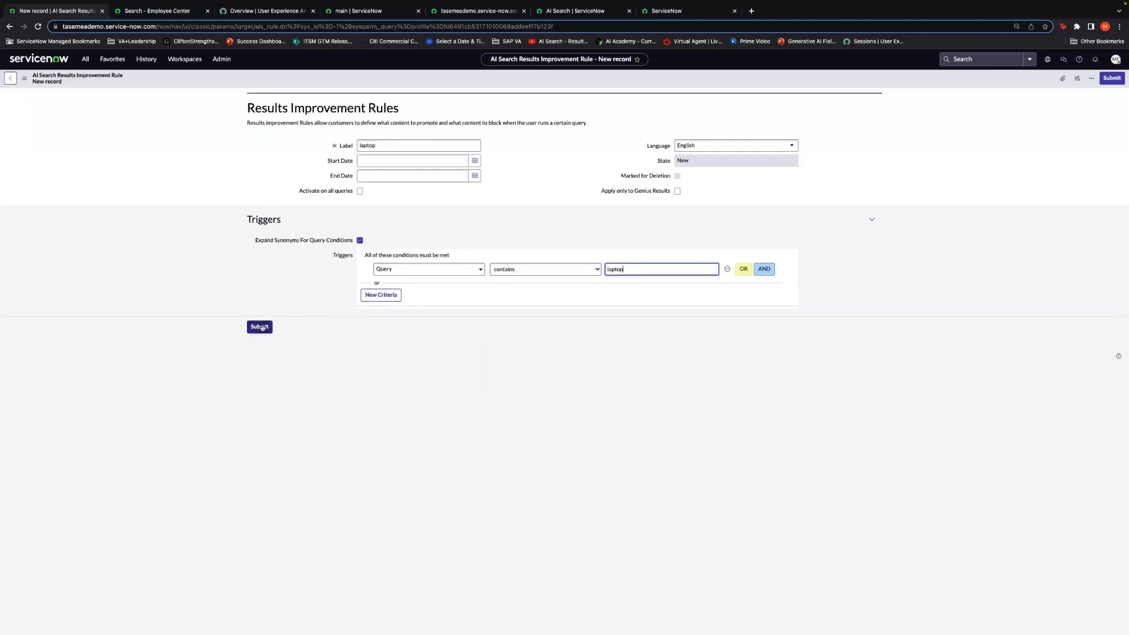
left_click(260, 327)
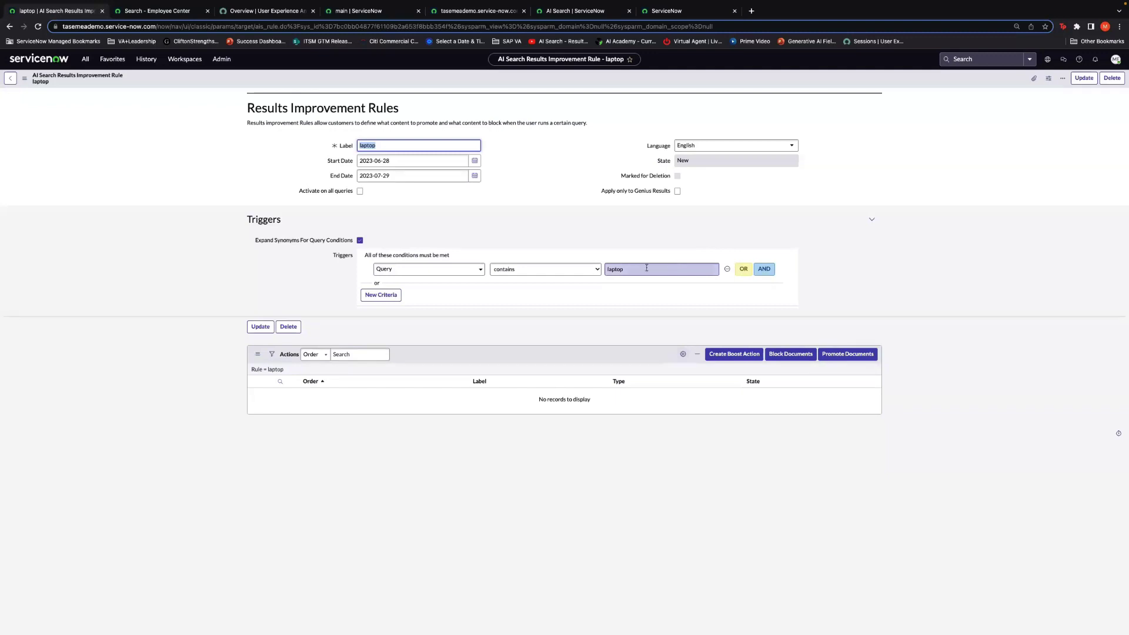
Step: Add an AND condition row to the laptop rule's trigger and browse the user context fields it offers
left_click(764, 269)
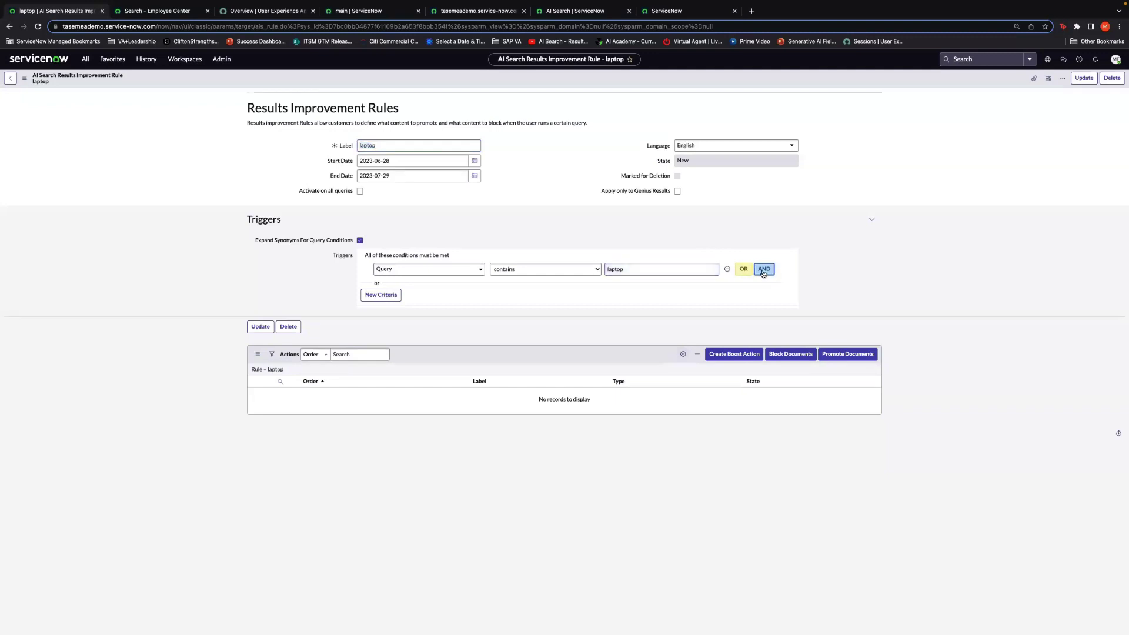
left_click(428, 285)
scroll(398, 372, "down", 5)
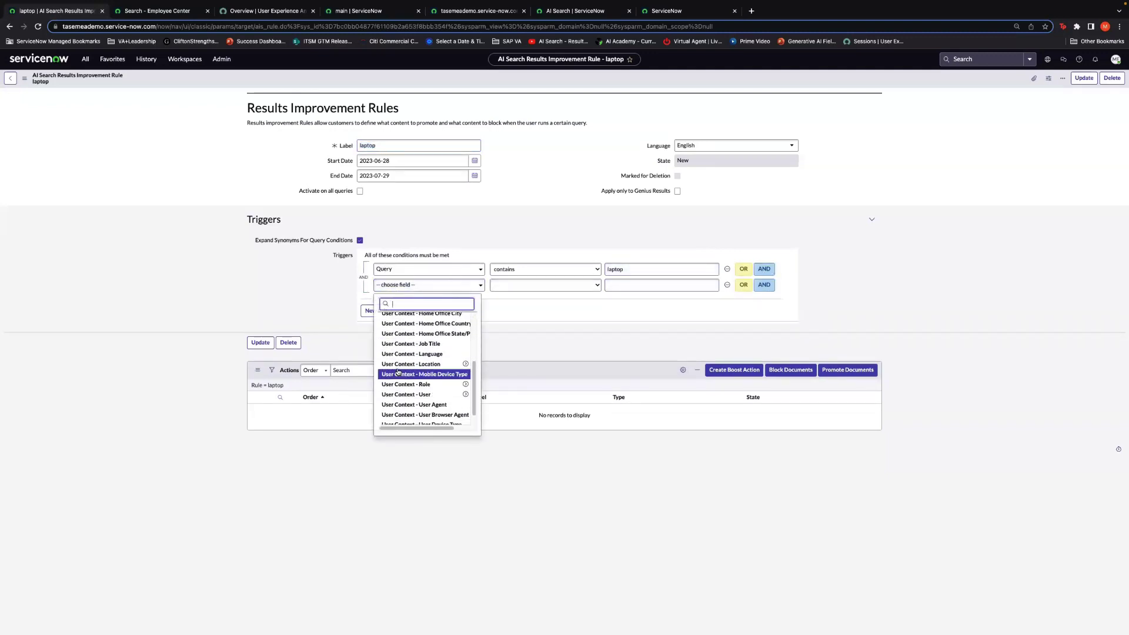
scroll(398, 373, "up", 5)
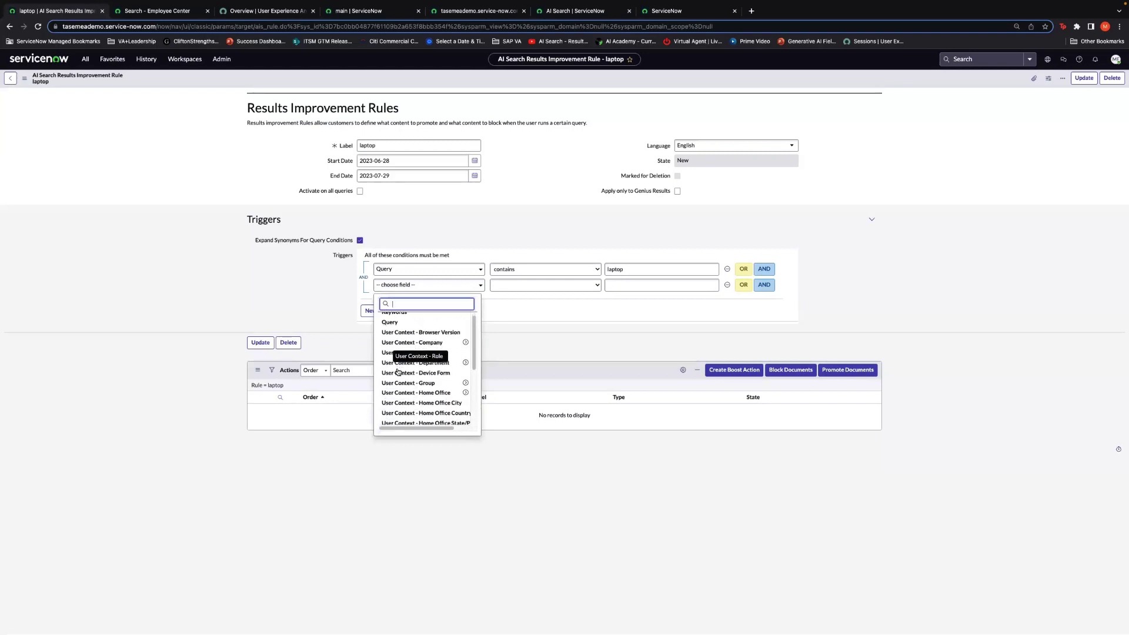
scroll(442, 400, "down", 3)
scroll(441, 403, "up", 2)
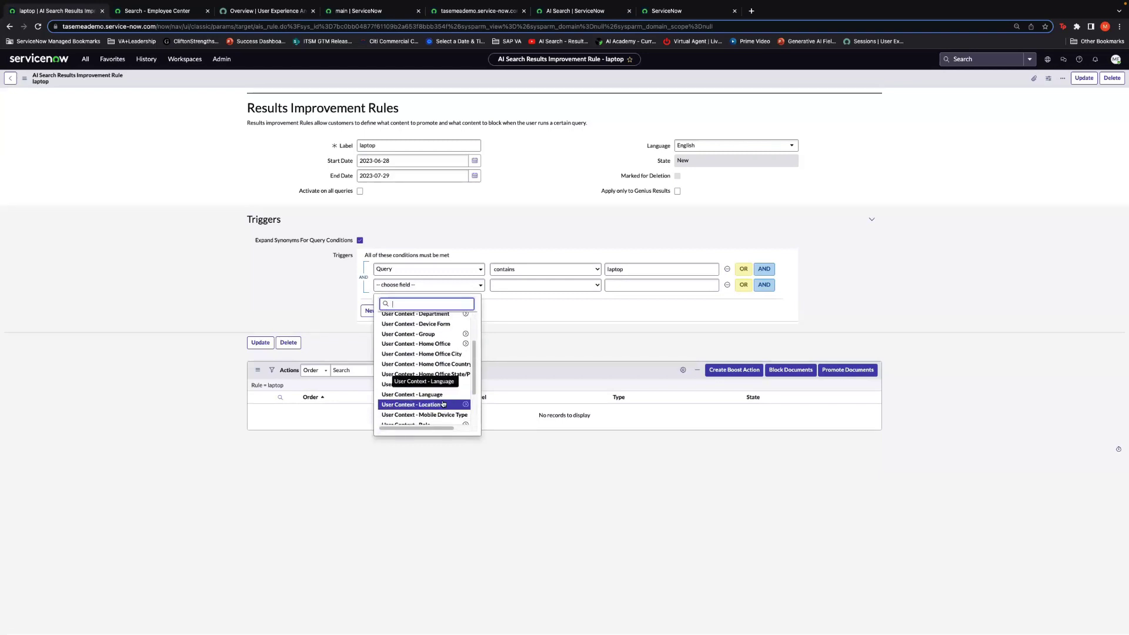
left_click(624, 348)
Step: Search the documents to promote for "laptop" and add Windows 365 Cloud PC as the rule's promoted document
left_click(851, 370)
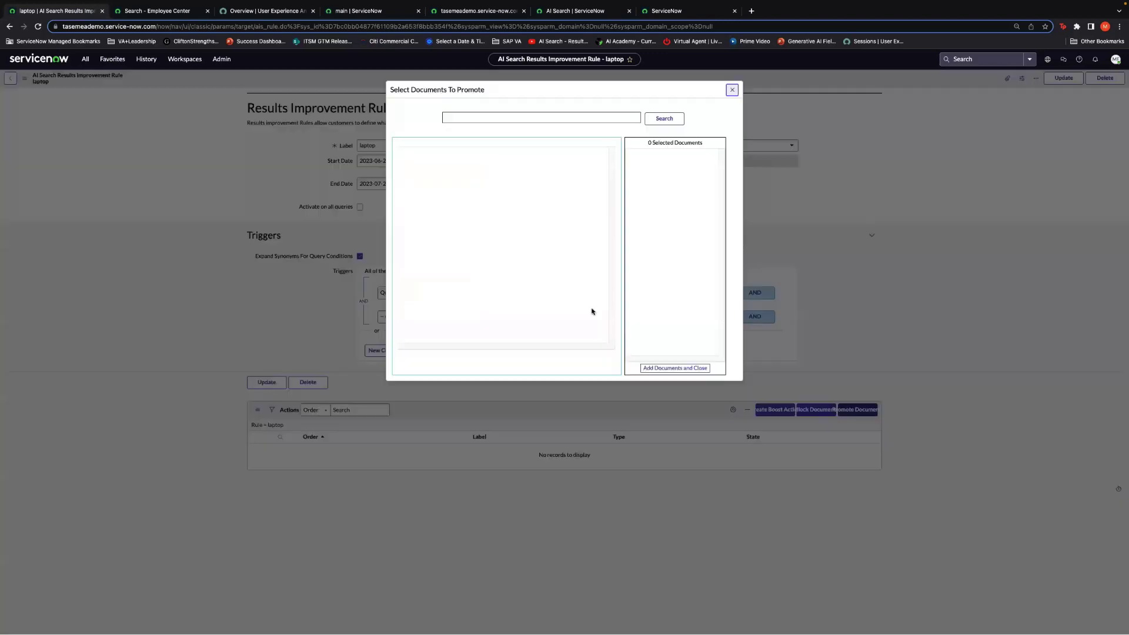
left_click(545, 117)
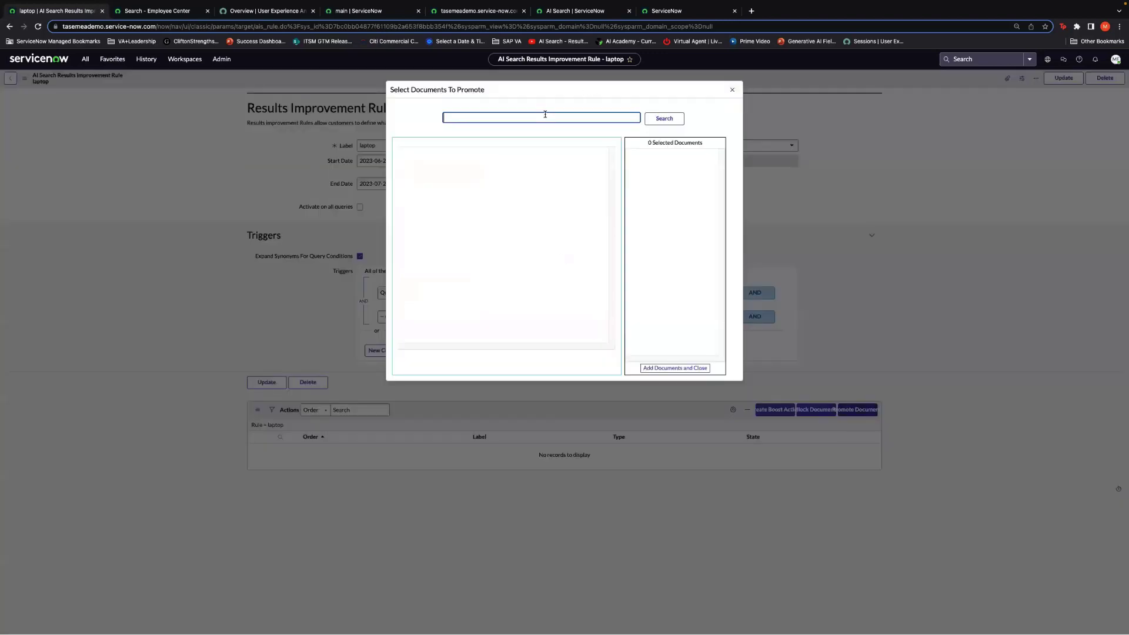
type("laptop")
key("Return")
scroll(522, 285, "down", 3)
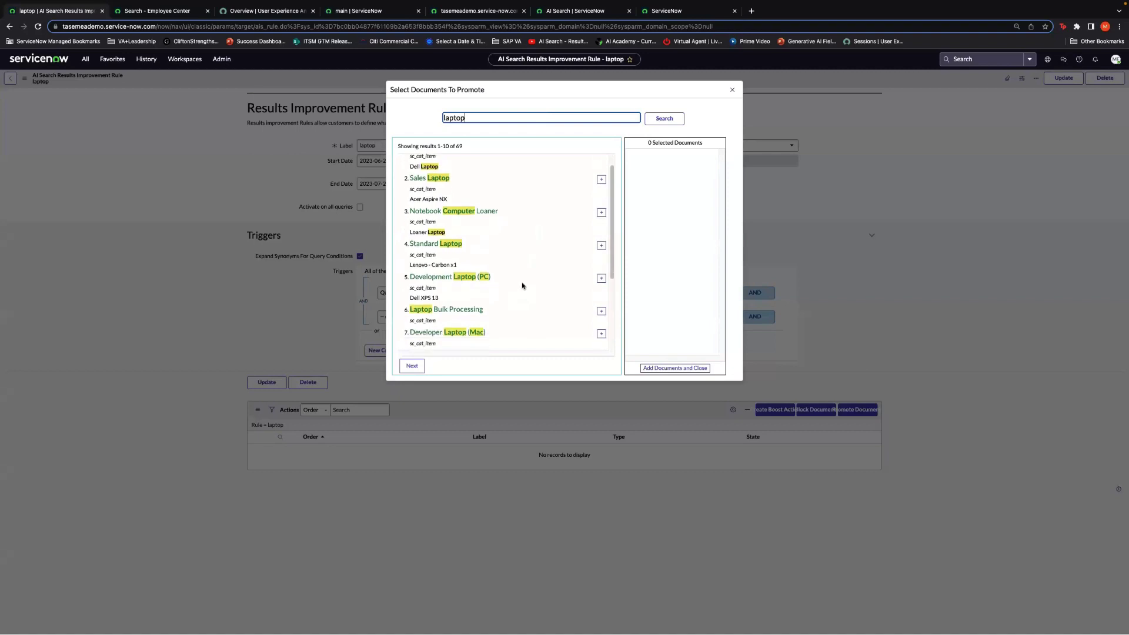
left_click(601, 329)
left_click(671, 367)
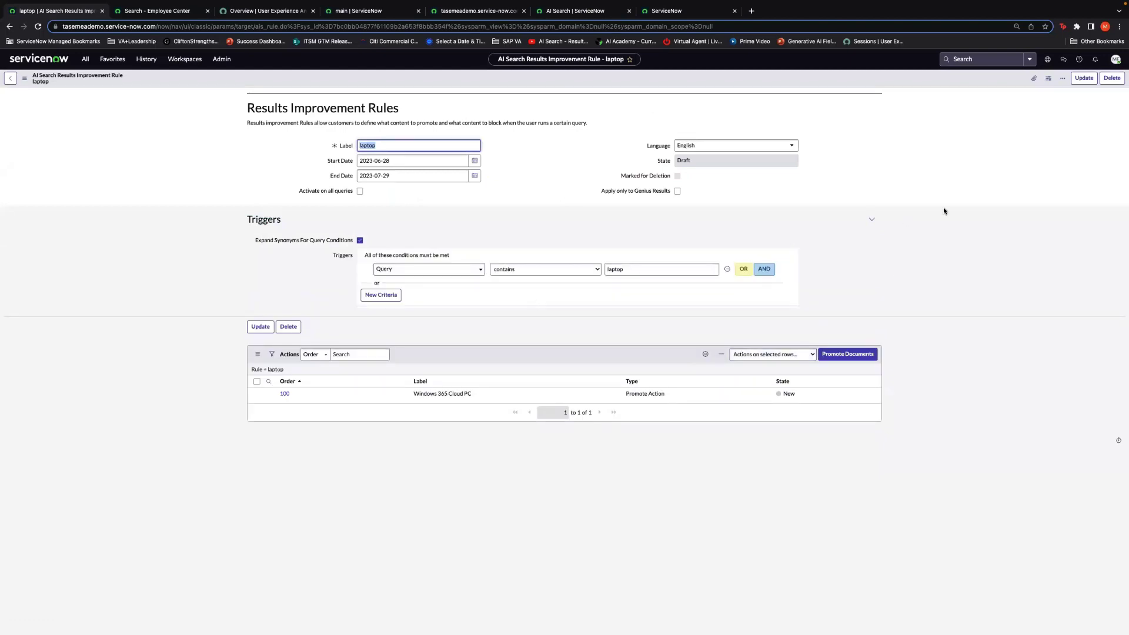
Step: Update the laptop rule and publish the ESC Portal Default Search Profile
left_click(1084, 78)
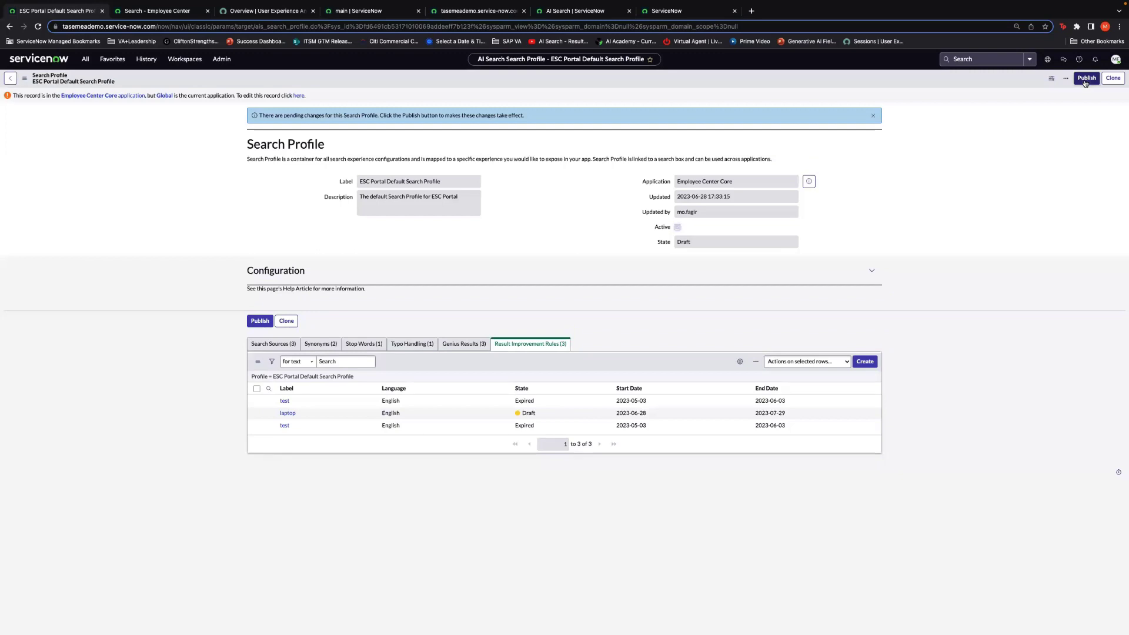
left_click(1085, 80)
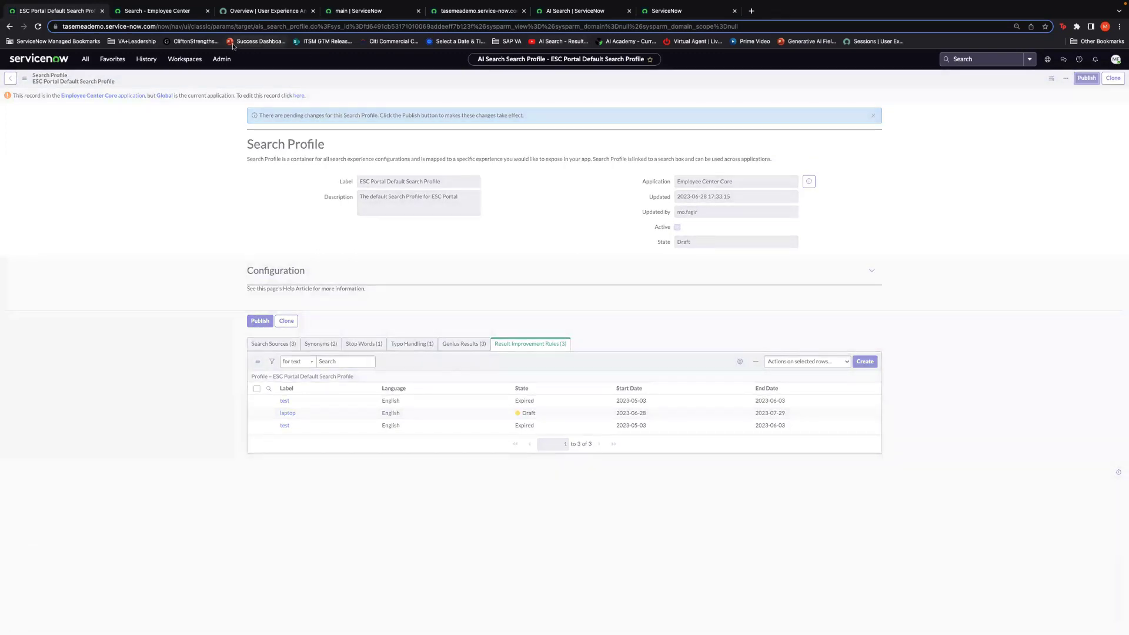
Step: Search the Employee Center portal for "laptop" again and reload the results page to check the promoted item
left_click(169, 11)
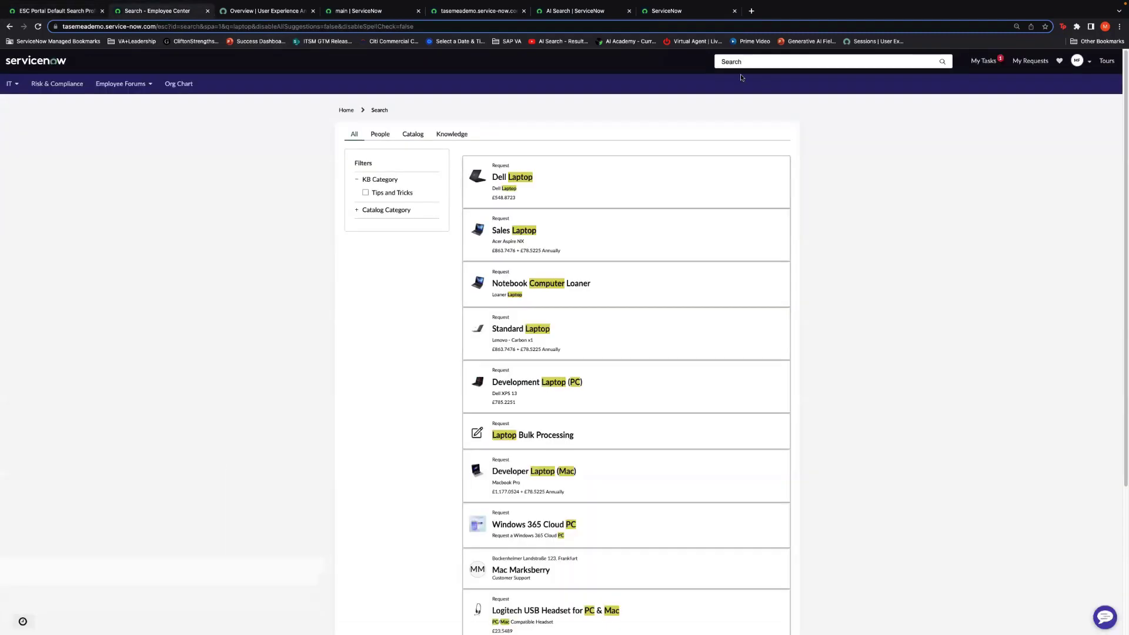
type("laptop")
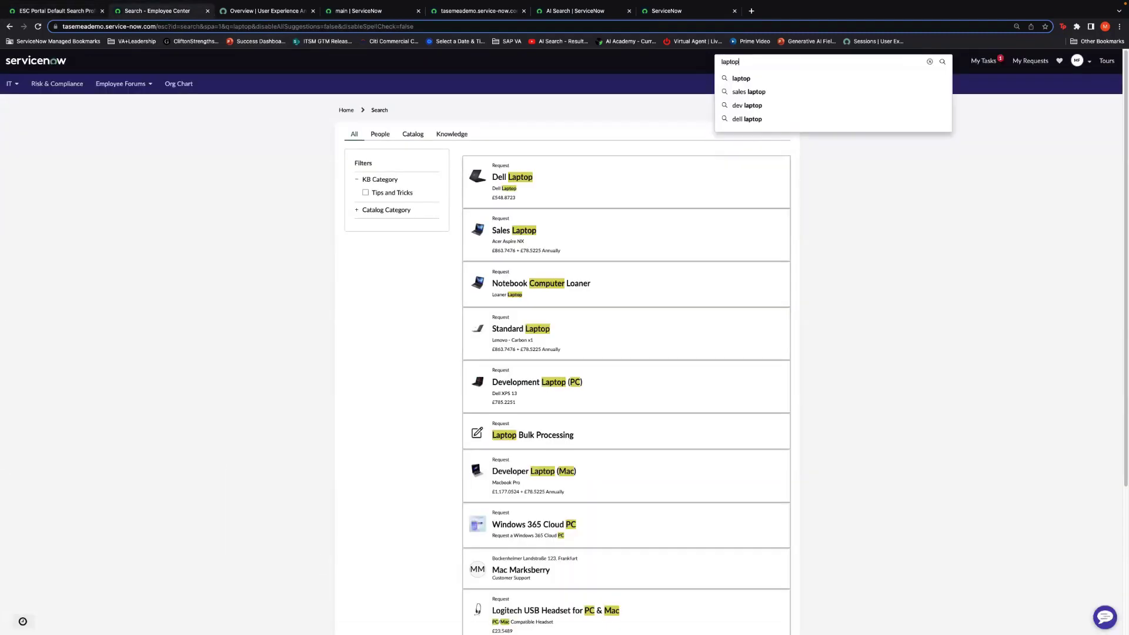
key("Return")
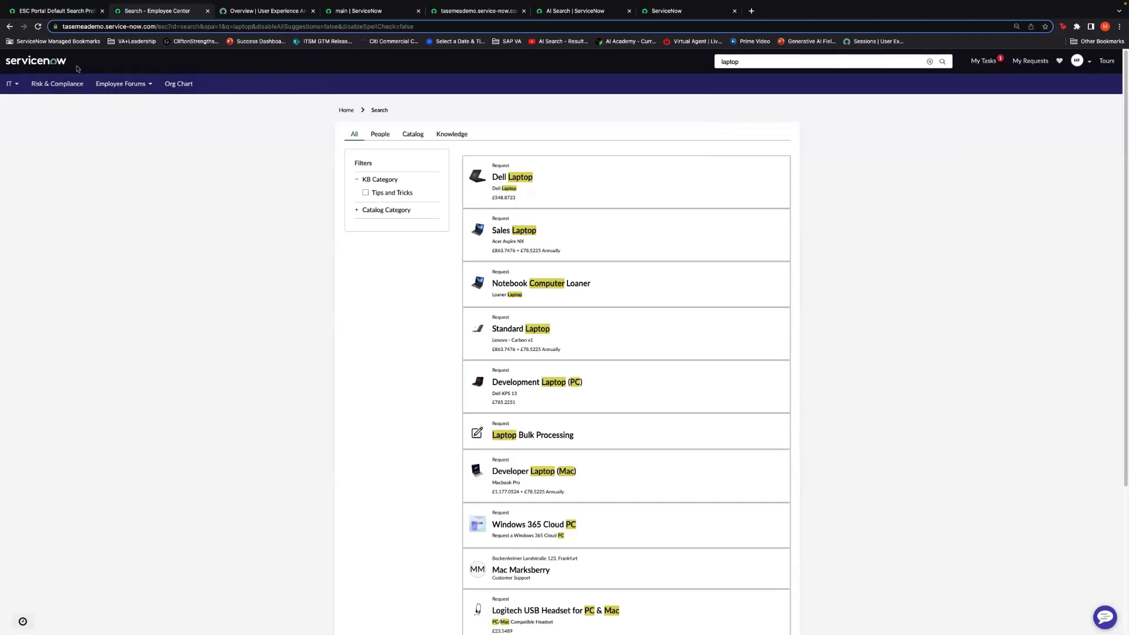
left_click(38, 27)
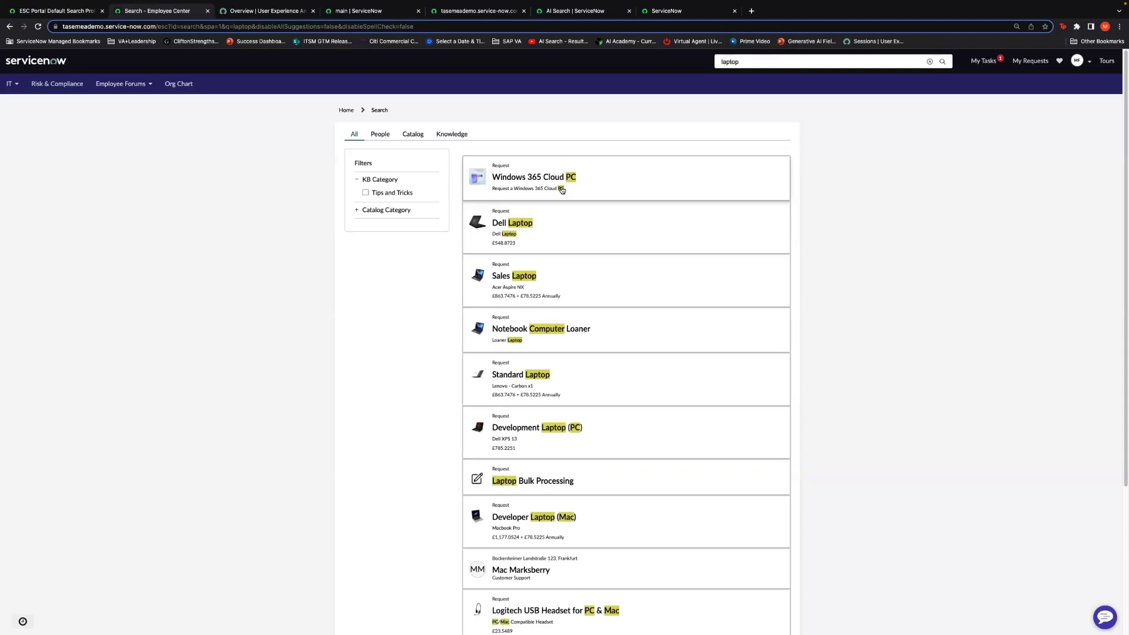
Step: Start another result improvement rule in the ESC Portal Default Search Profile
left_click(79, 10)
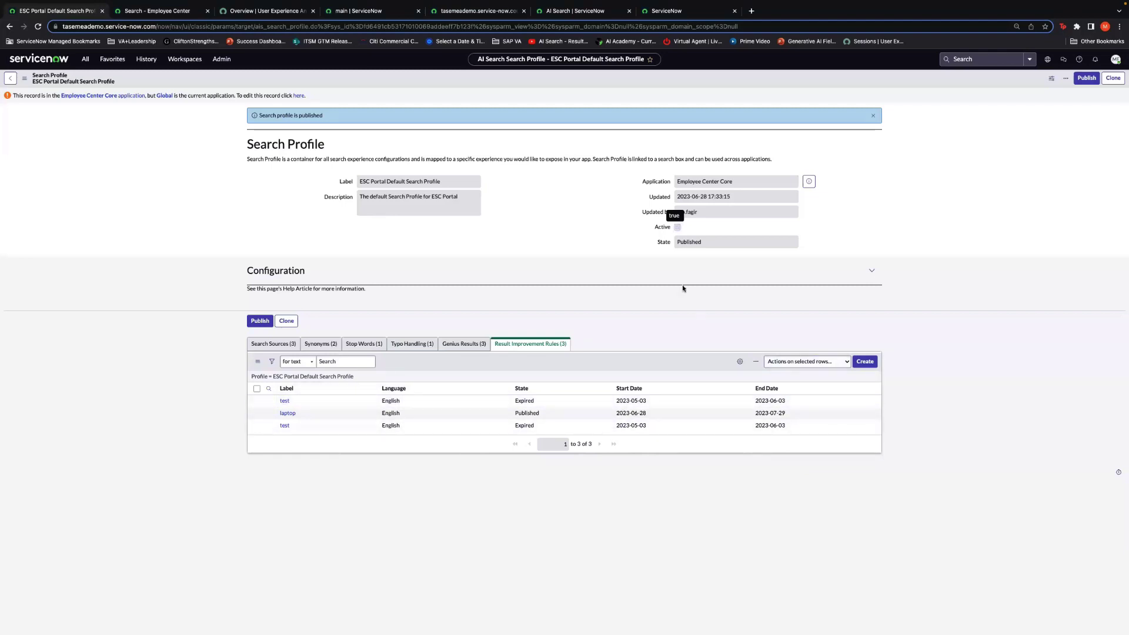
left_click(866, 364)
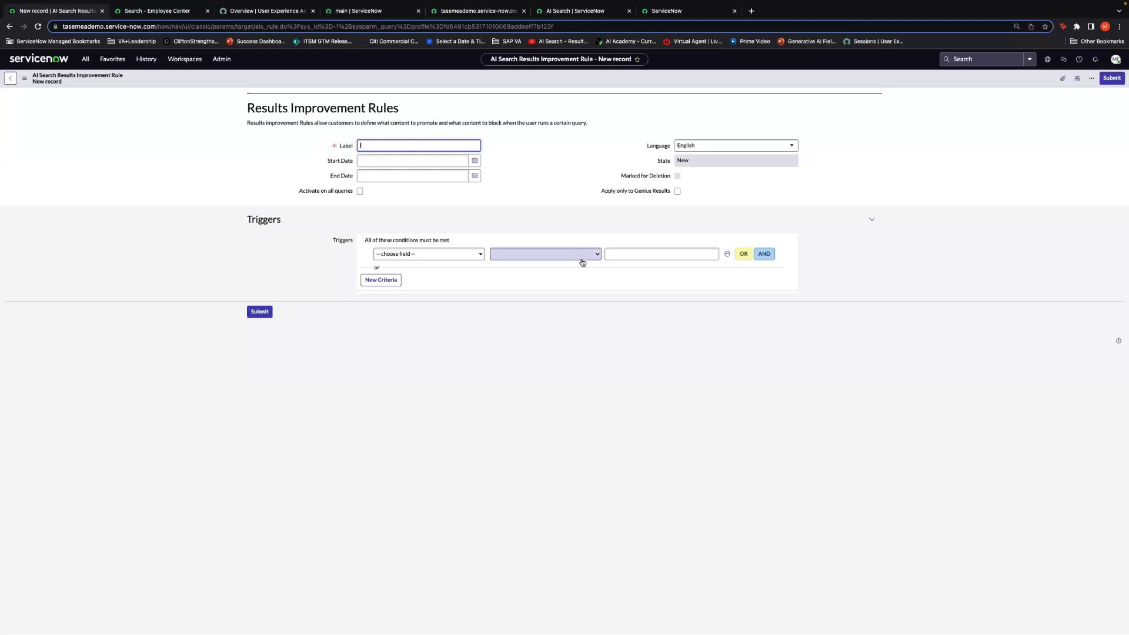
Step: Search the Employee Center portal for "developer laptop" and examine the order of the laptop requests in the results
left_click(179, 11)
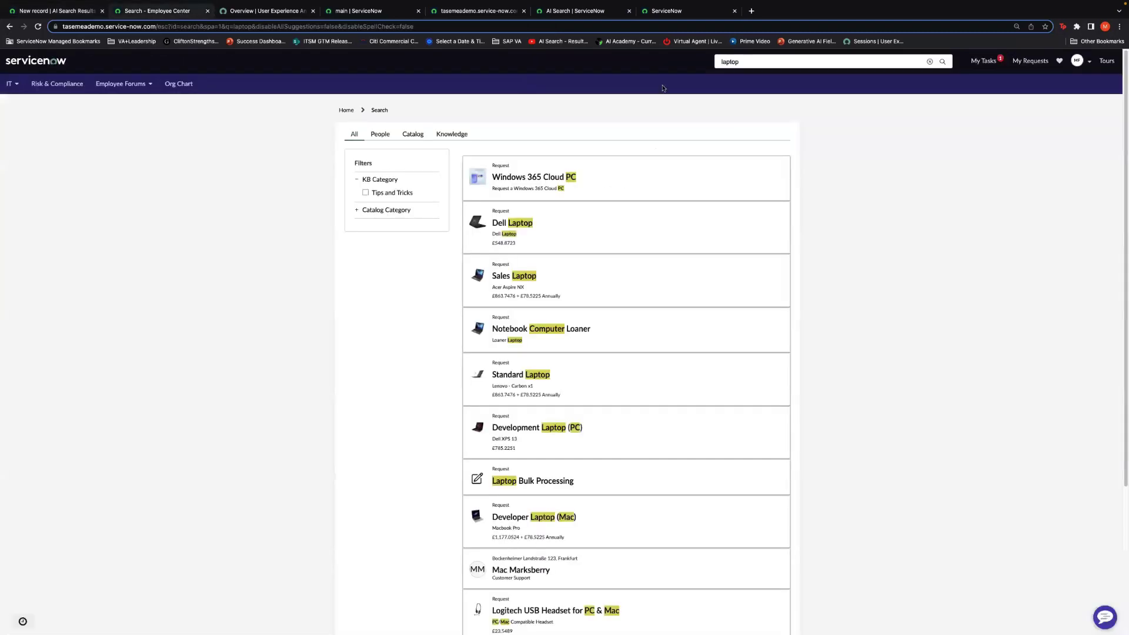
left_click(751, 59)
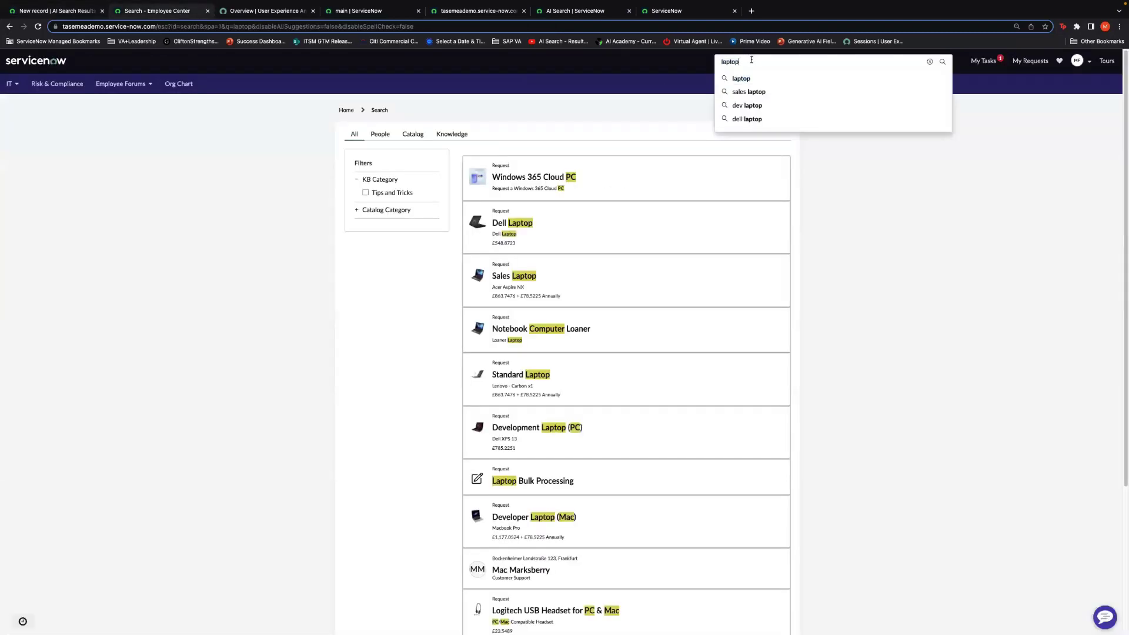
type("develope")
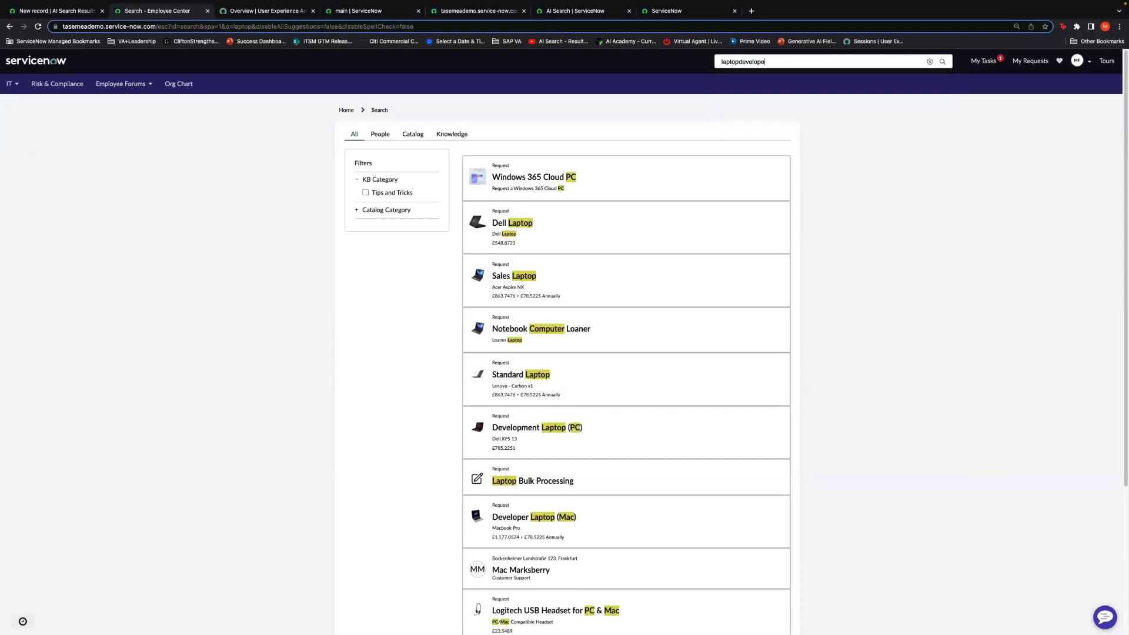
type("r laptop")
key("Return")
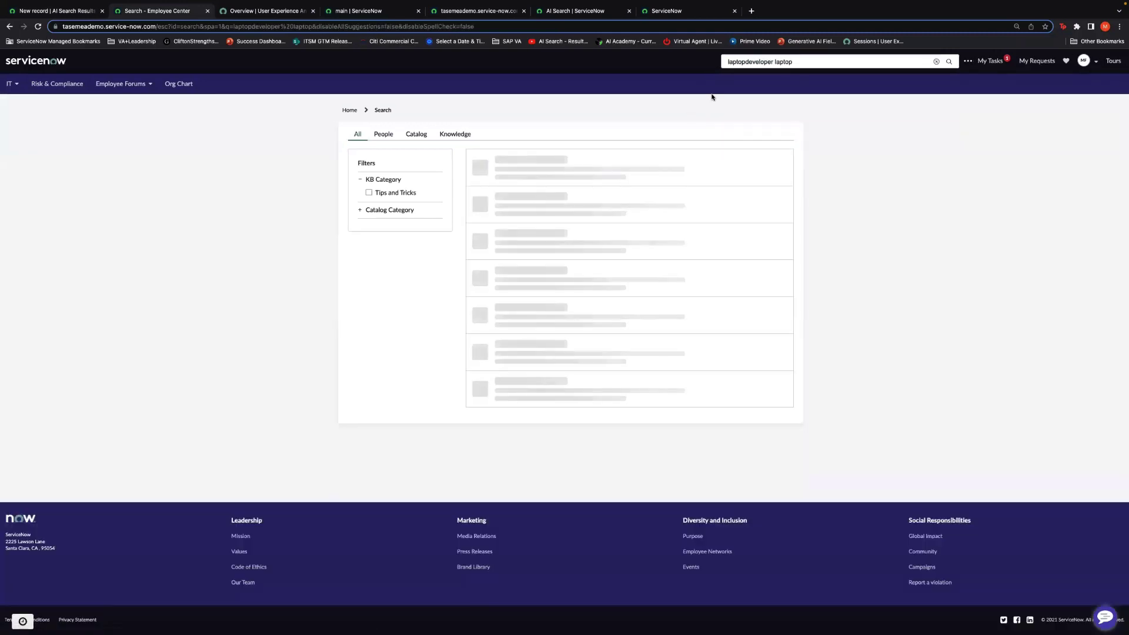
left_click_drag(739, 62, 707, 64)
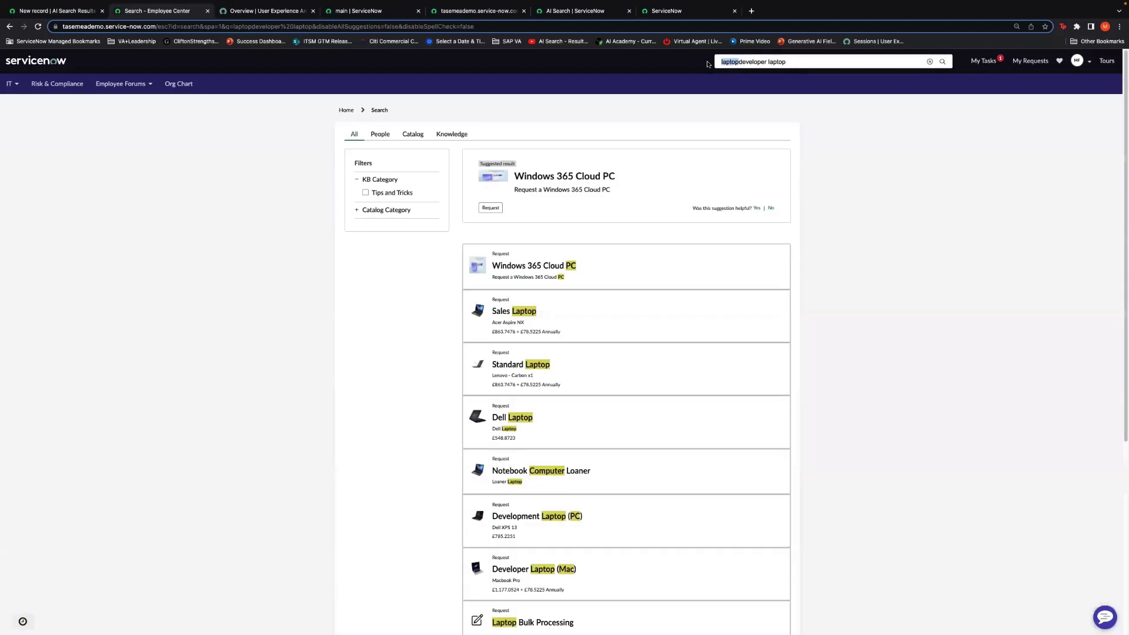
key("BackSpace")
key("Return")
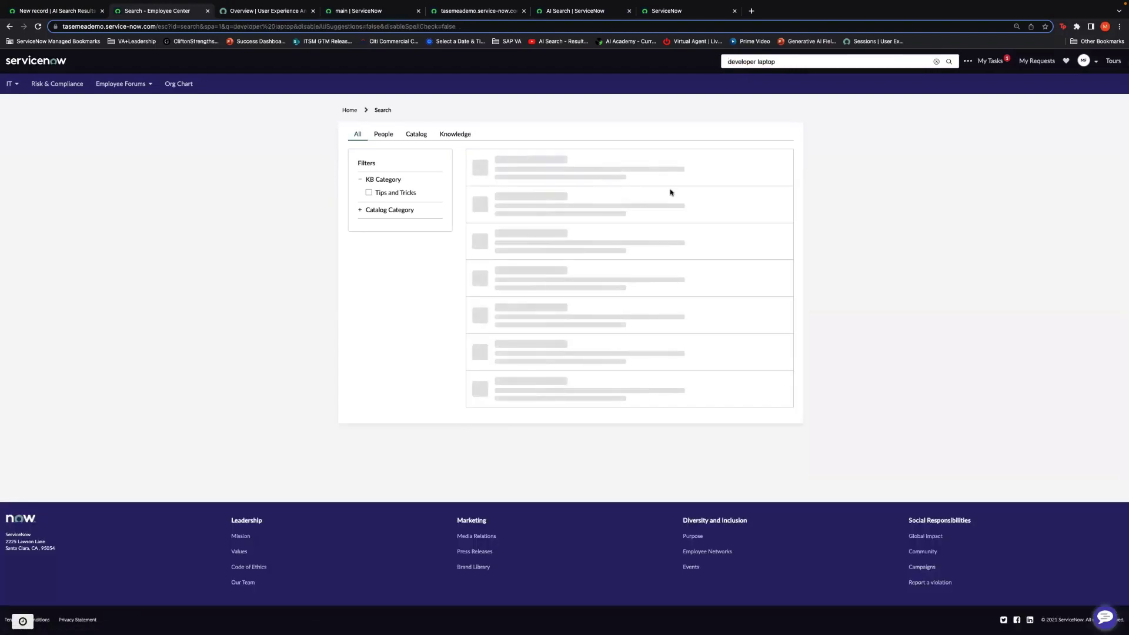
scroll(536, 353, "down", 1)
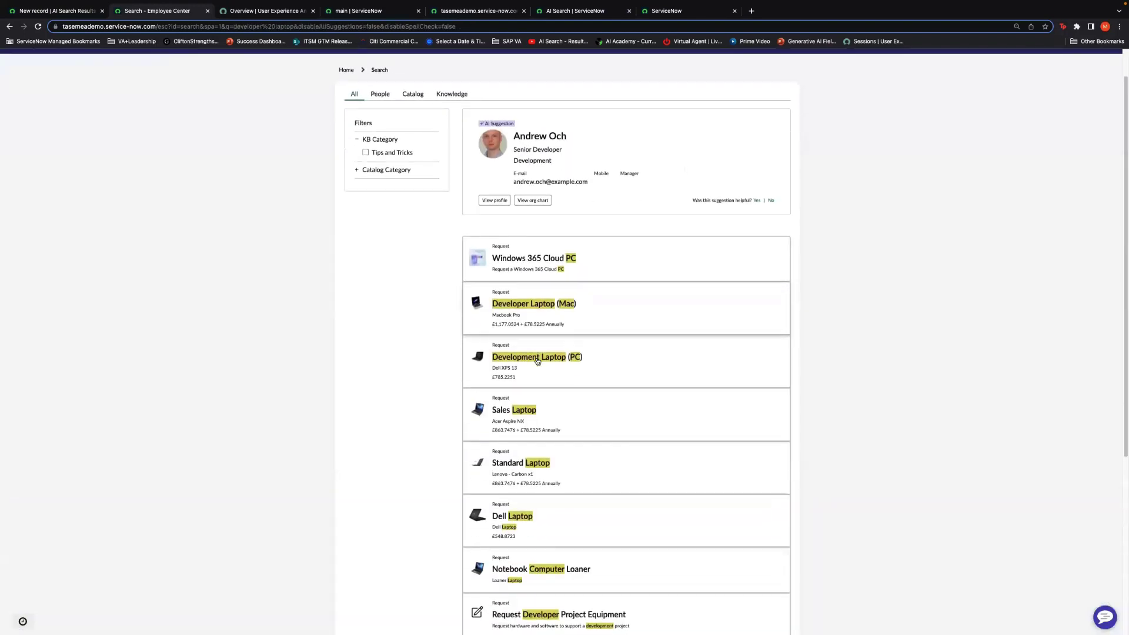
scroll(537, 361, "down", 1)
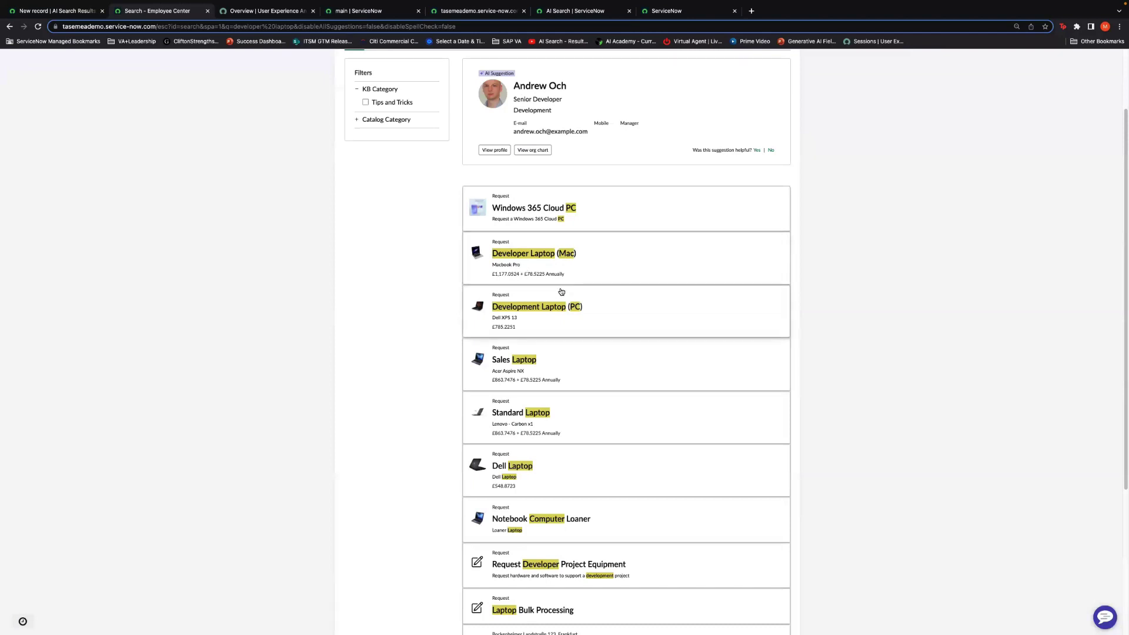
scroll(537, 360, "down", 1)
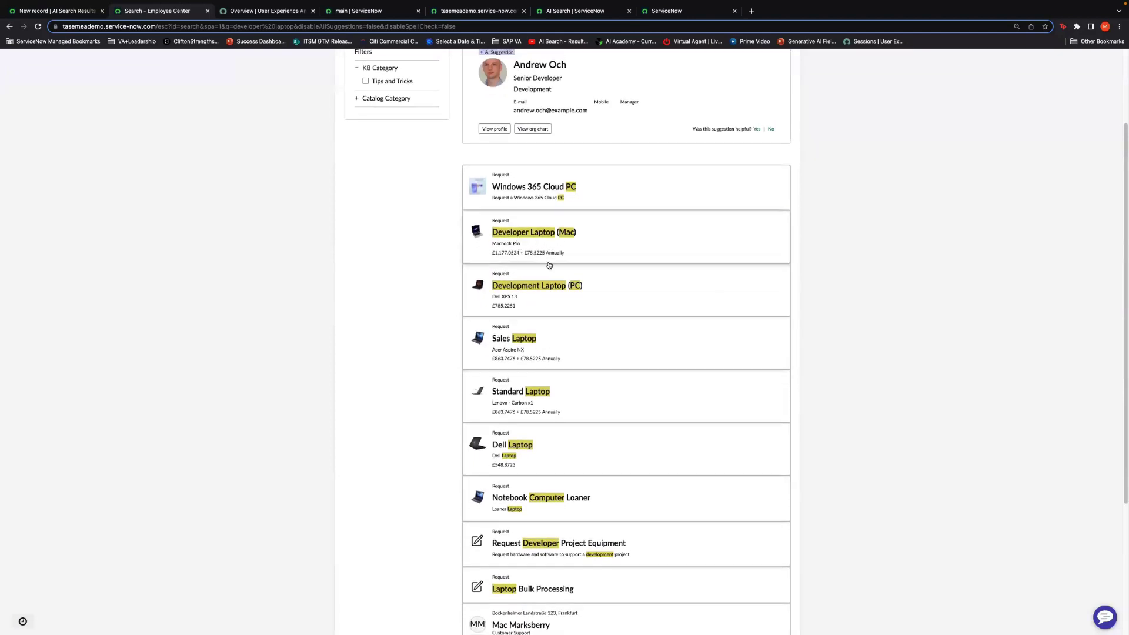
scroll(549, 265, "up", 1)
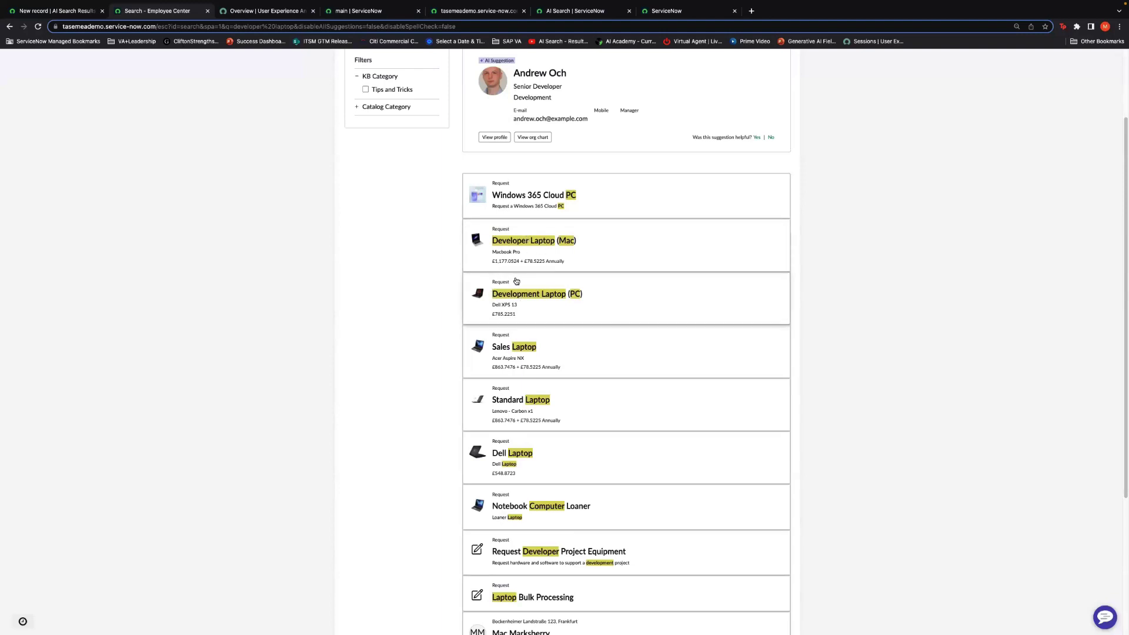
scroll(516, 281, "up", 3)
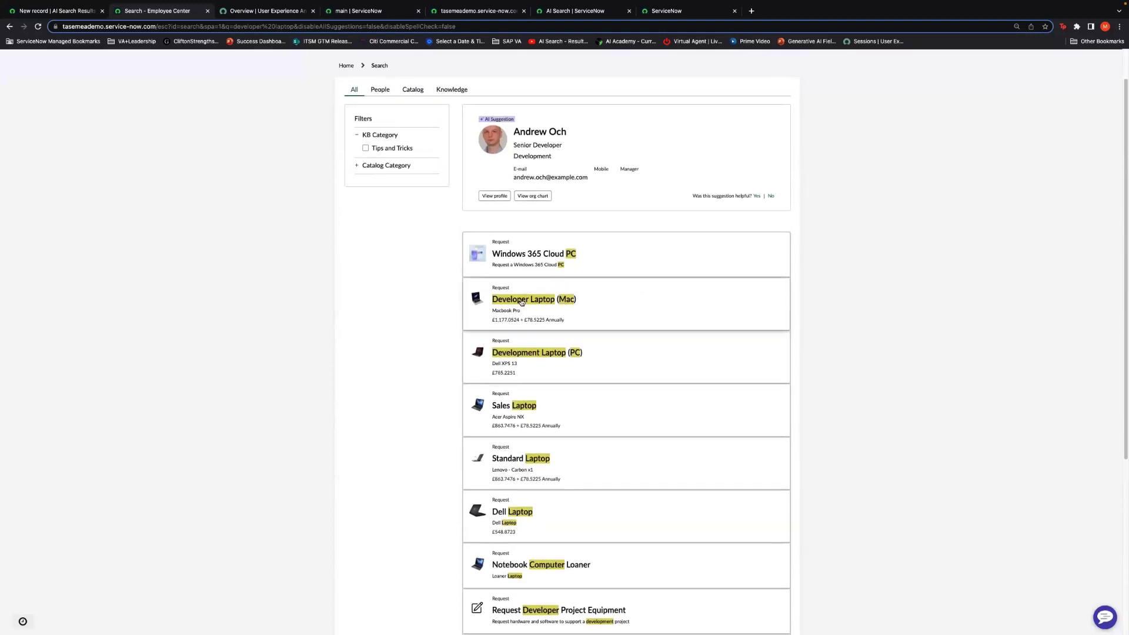
Step: Label the new result improvement rule "laptop" and set its trigger condition to Query contains "laptop"
left_click(70, 10)
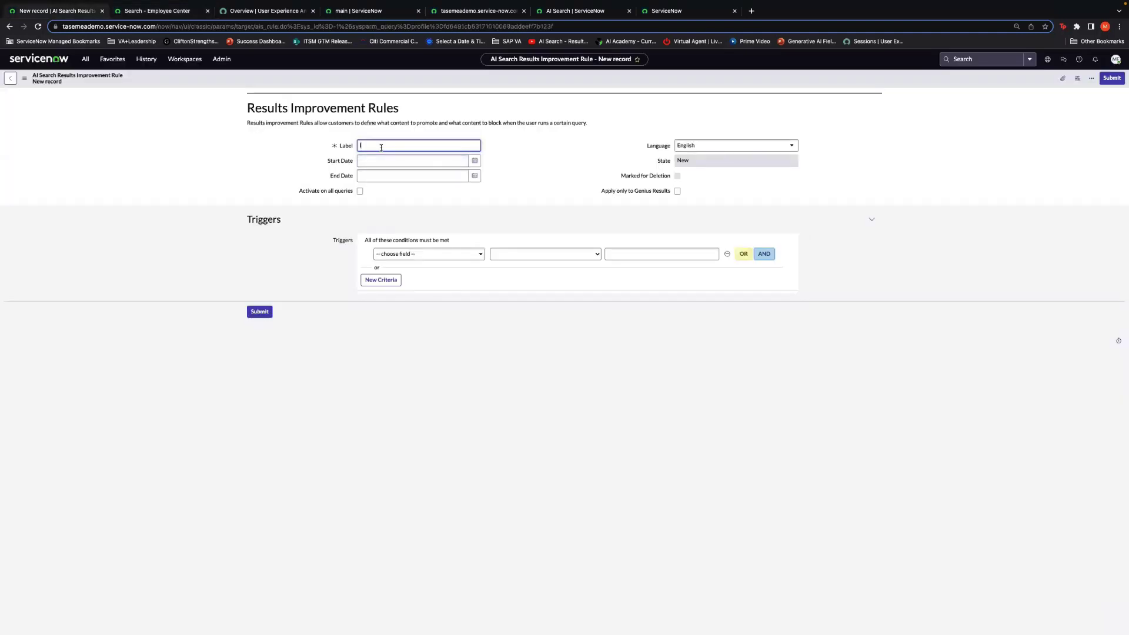
type("laptop")
left_click(432, 253)
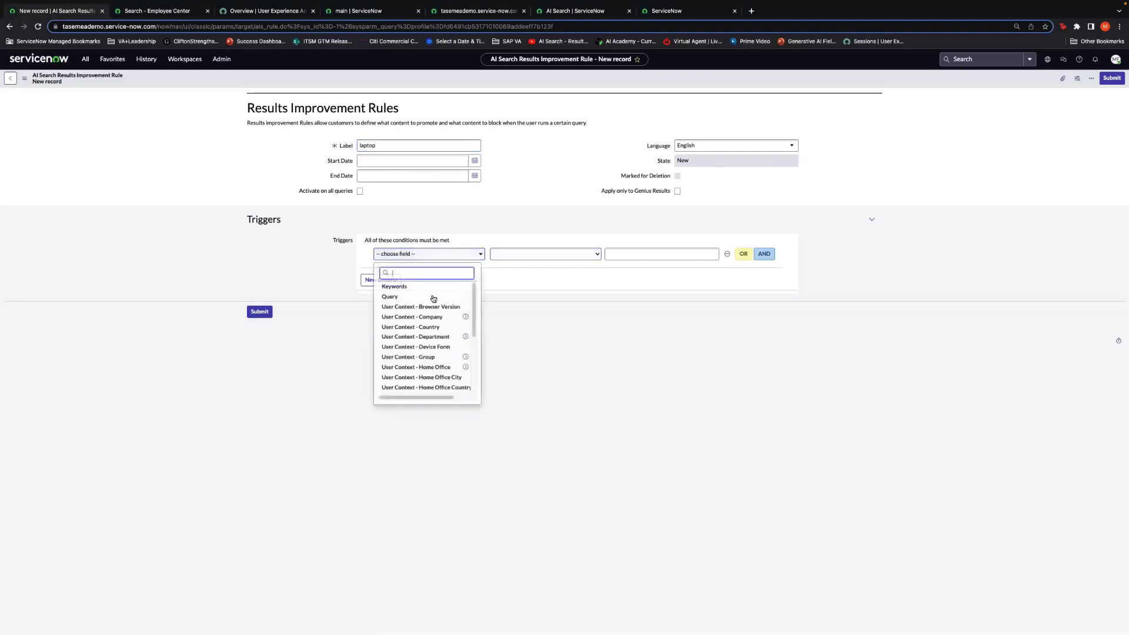
left_click(432, 300)
left_click(545, 253)
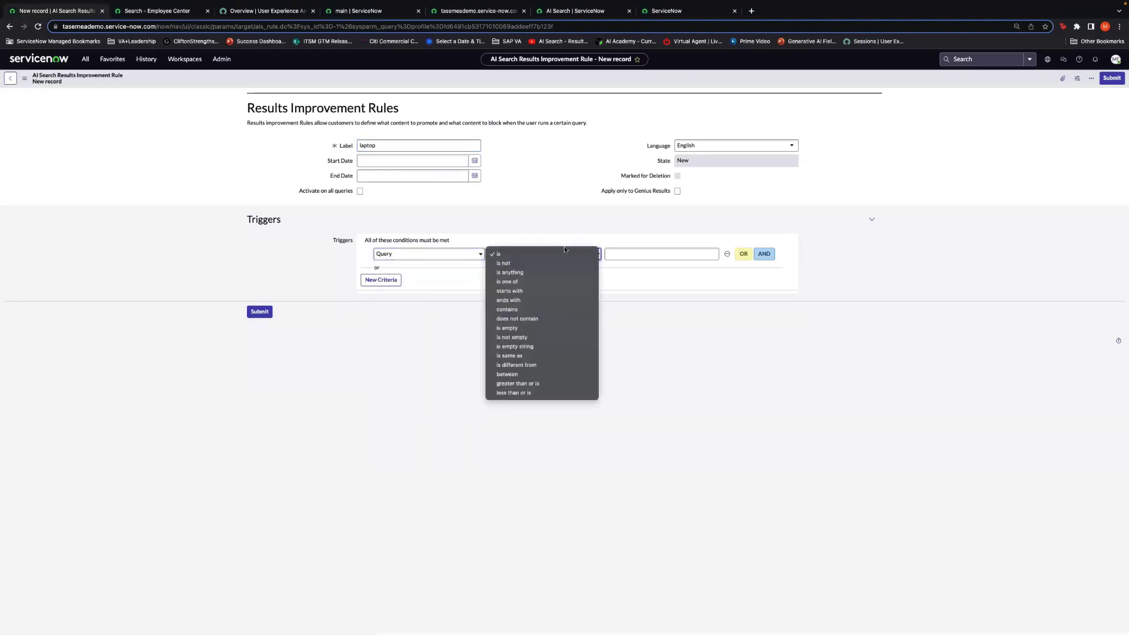
left_click(544, 308)
left_click(623, 253)
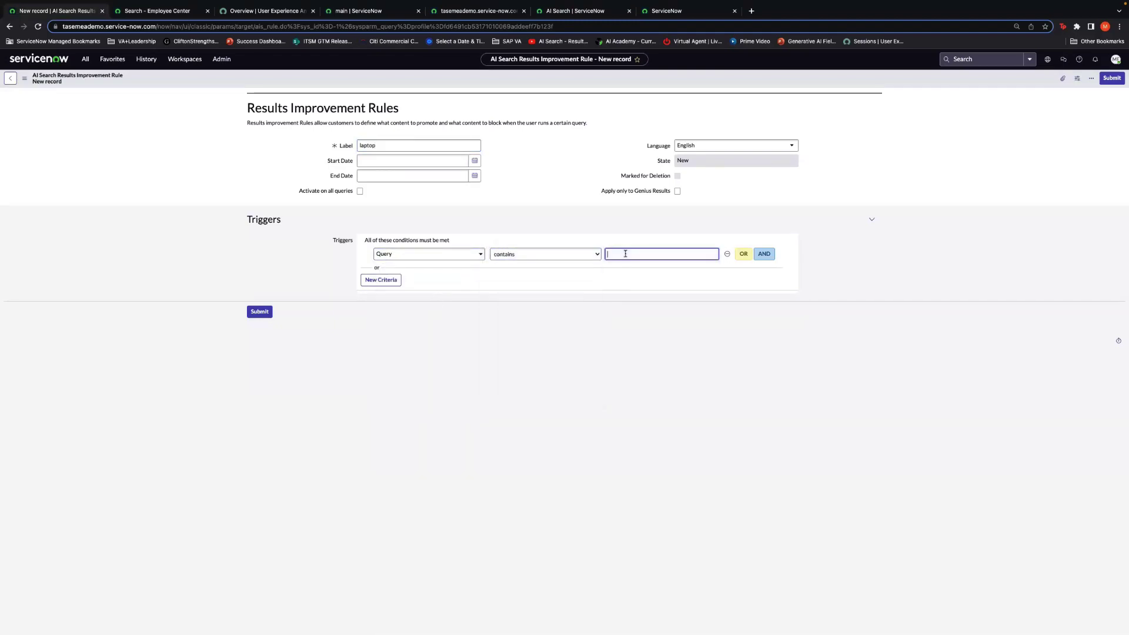
type("laptop")
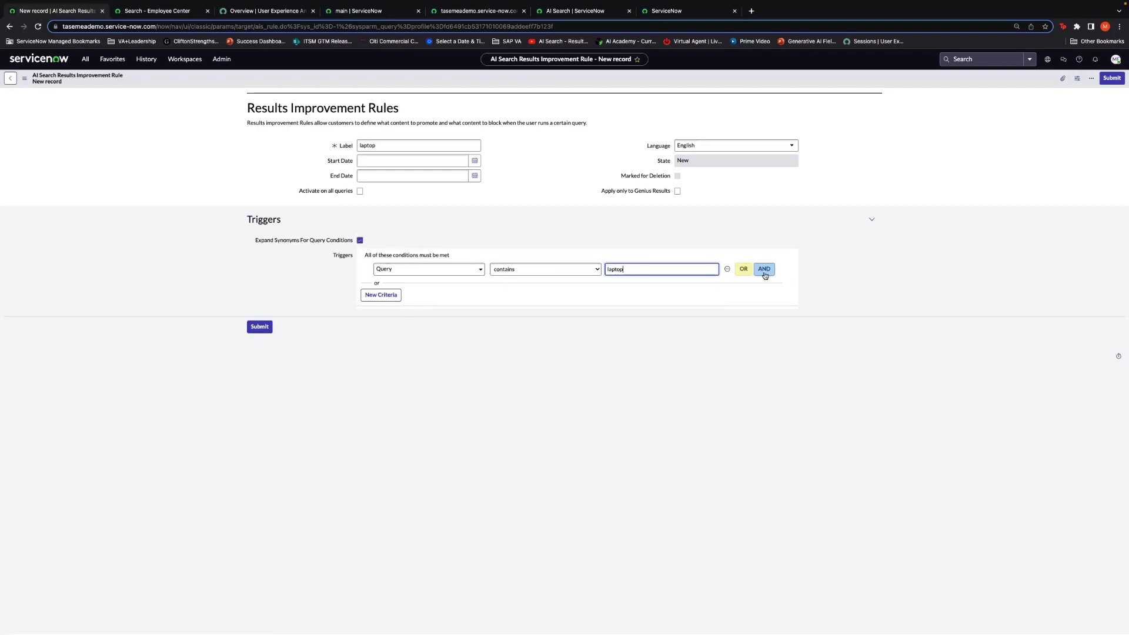
Step: Add an AND trigger condition "User Context - Department is Development" to the laptop rule and submit the rule
left_click(763, 269)
left_click(440, 286)
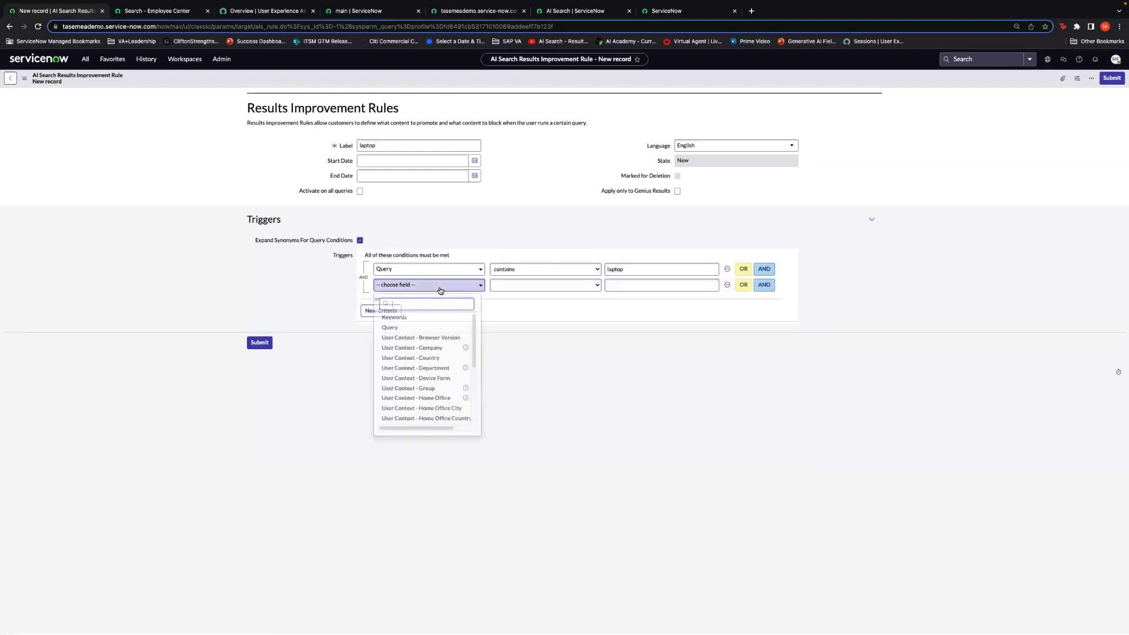
left_click(442, 368)
left_click(627, 287)
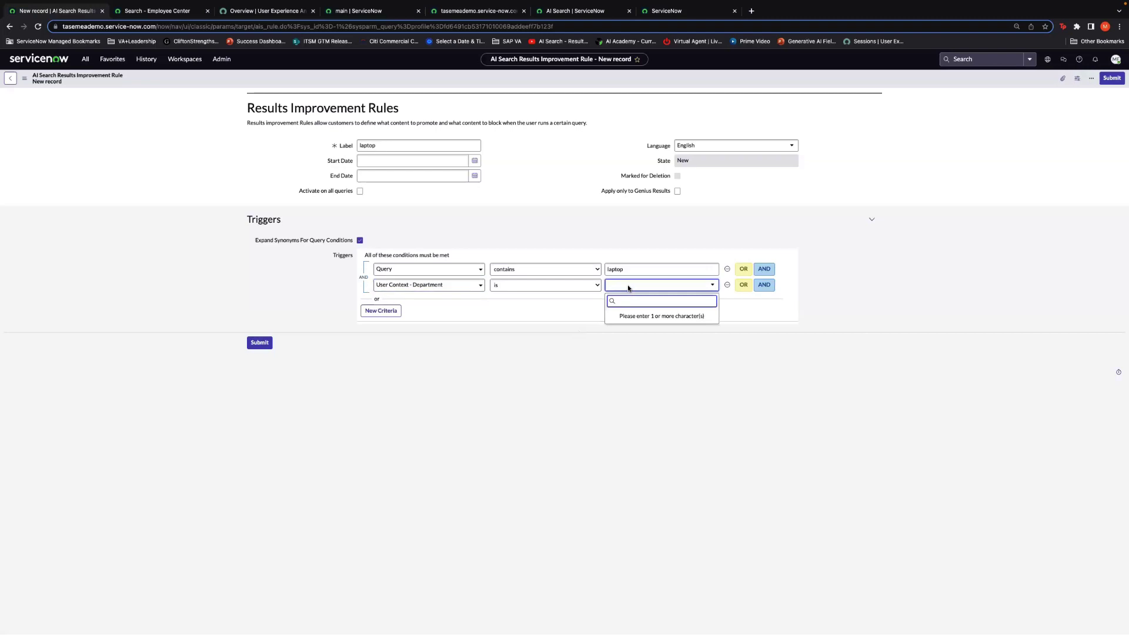
type("s")
key("BackSpace")
type("deve")
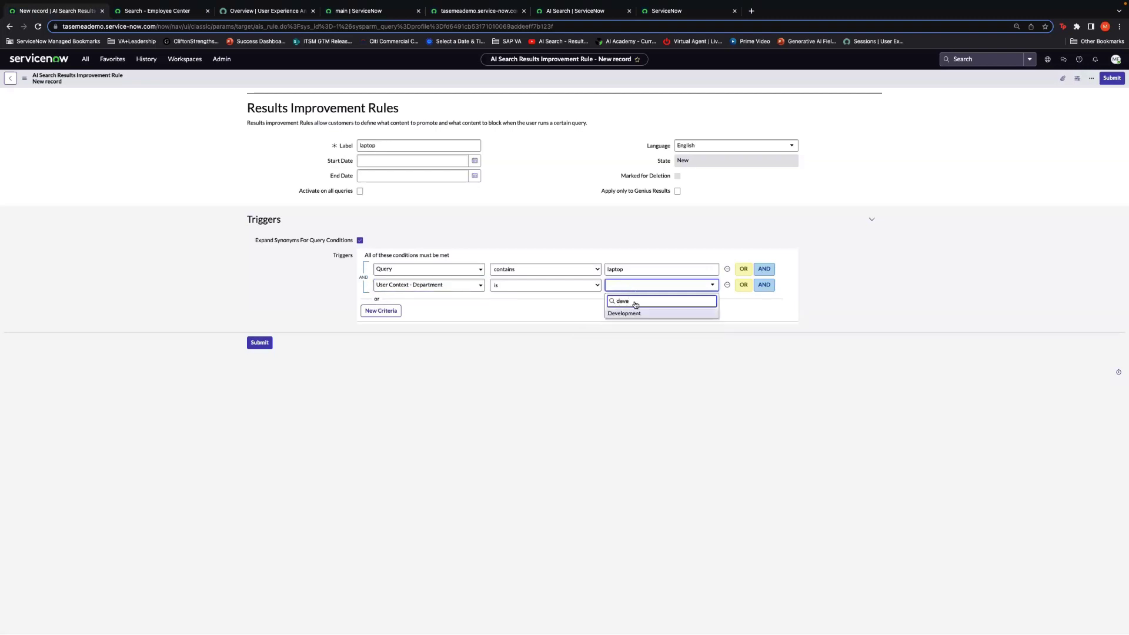
left_click(630, 315)
left_click(259, 342)
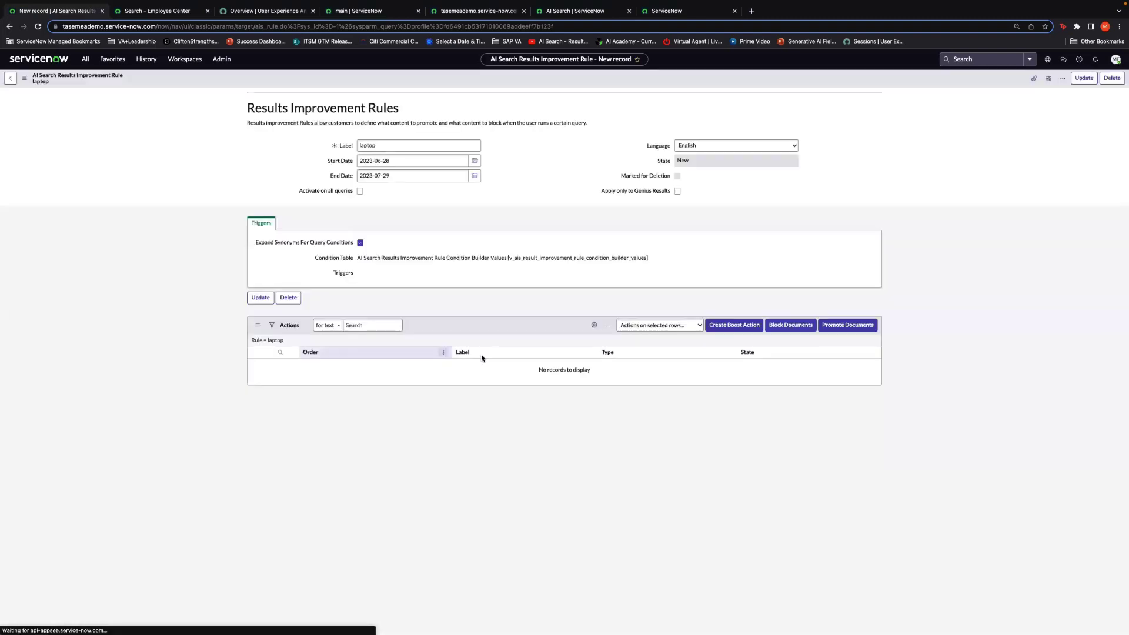
Step: Find "developer" documents, promote Developer Laptop (Mac) and Development Laptop (PC) in the laptop rule, and save the rule
left_click(838, 370)
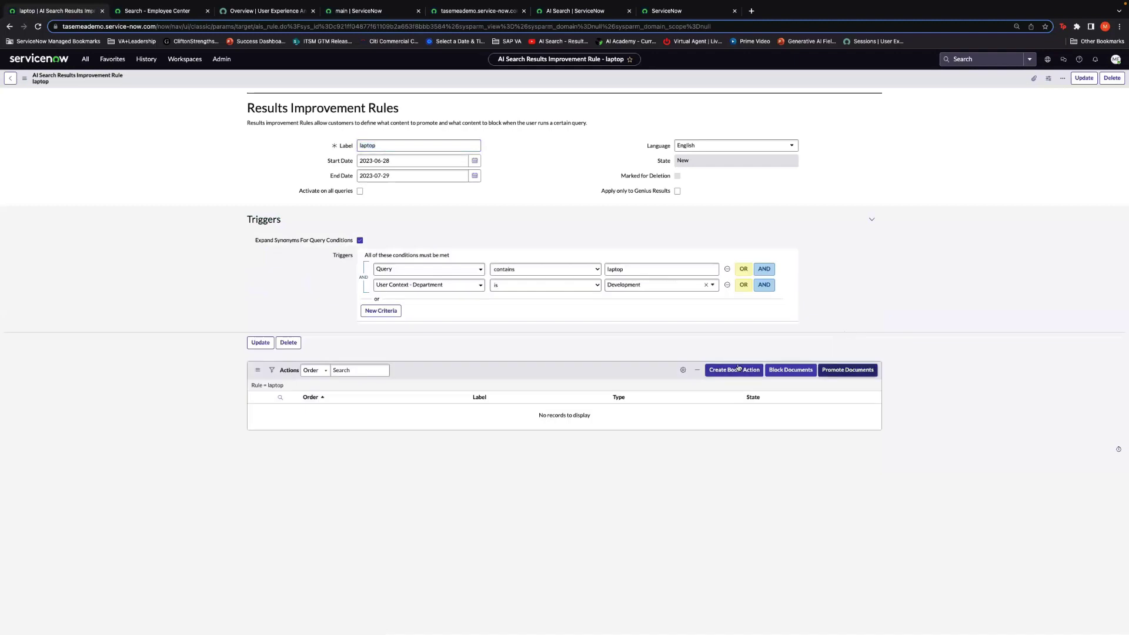
left_click(458, 120)
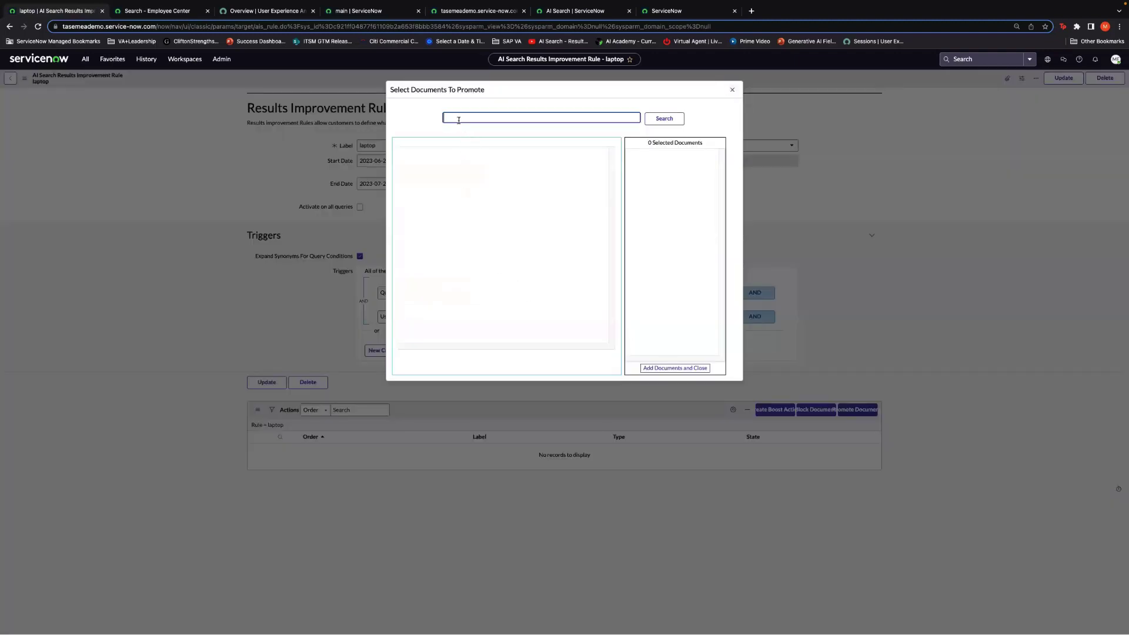
type("developer")
key("Return")
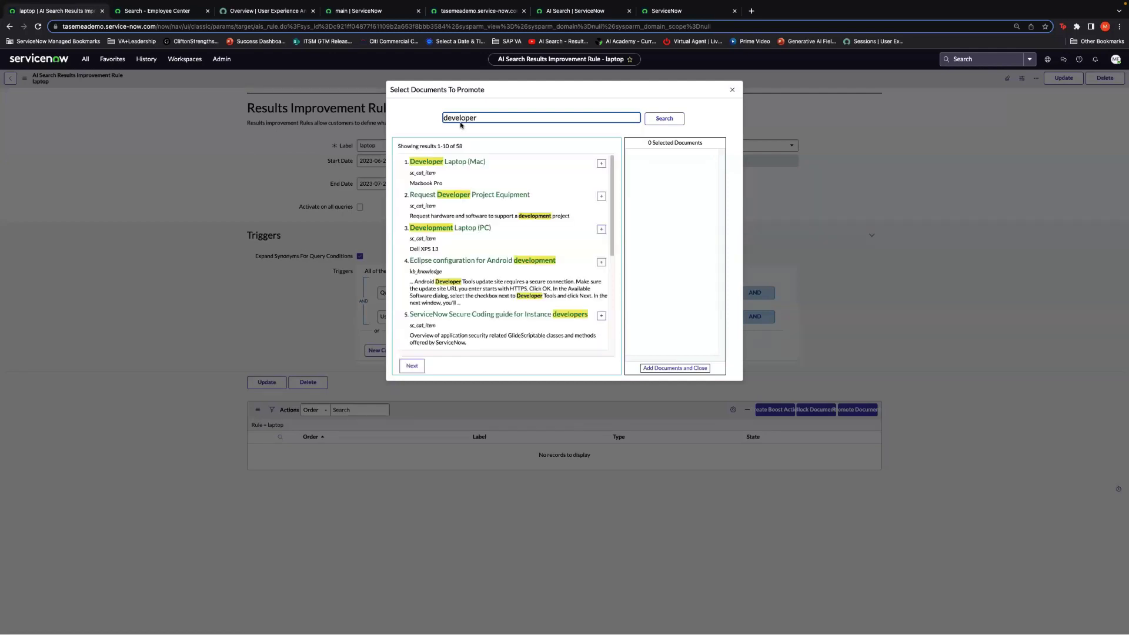
left_click(601, 164)
left_click(600, 229)
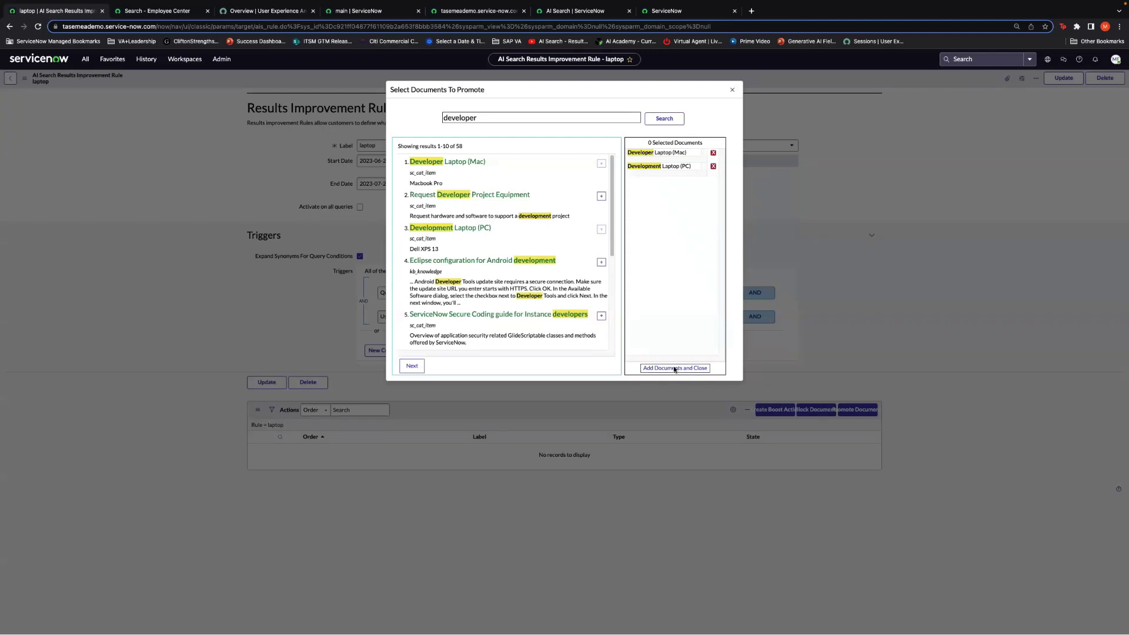
left_click(675, 368)
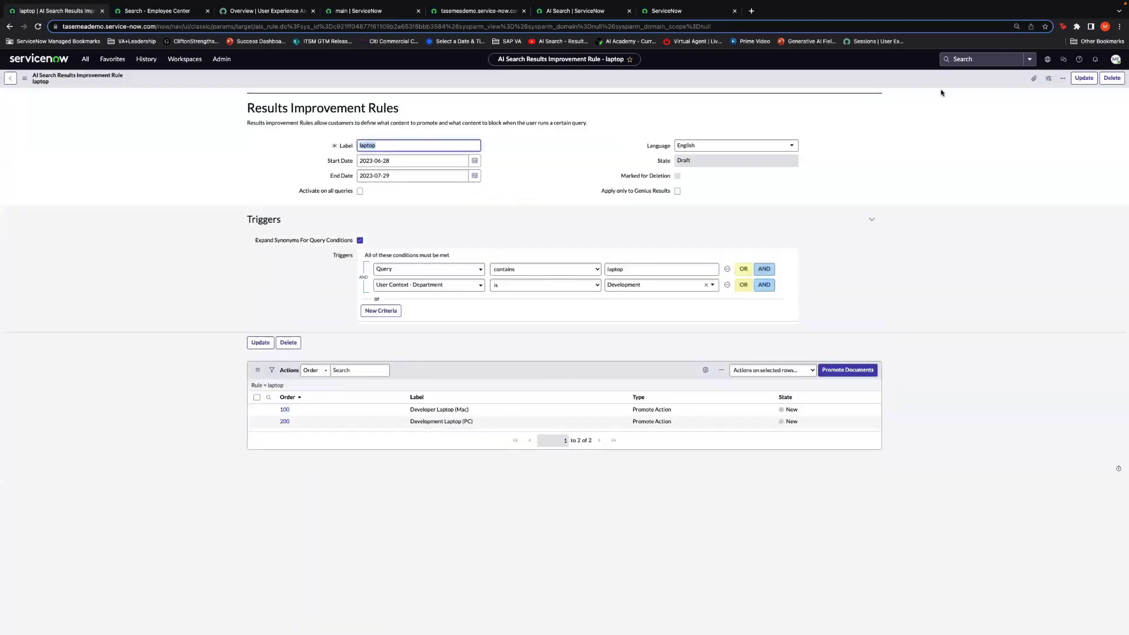
left_click(1084, 79)
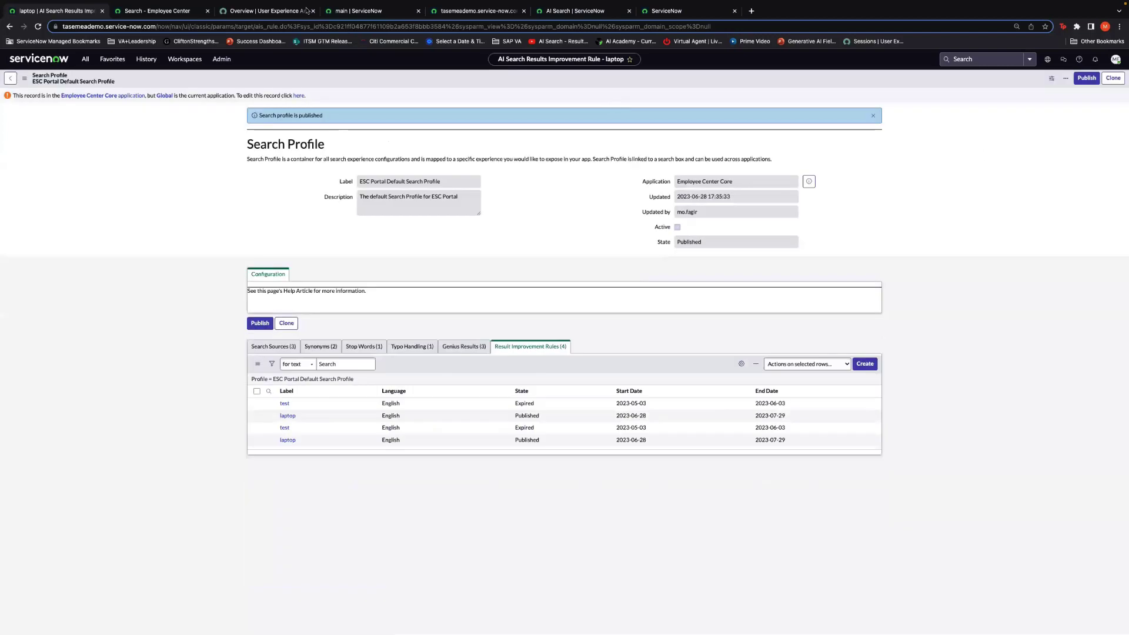
Step: Search the Employee Center portal for "laptop" with the current account to check the order of the laptop requests
left_click(172, 12)
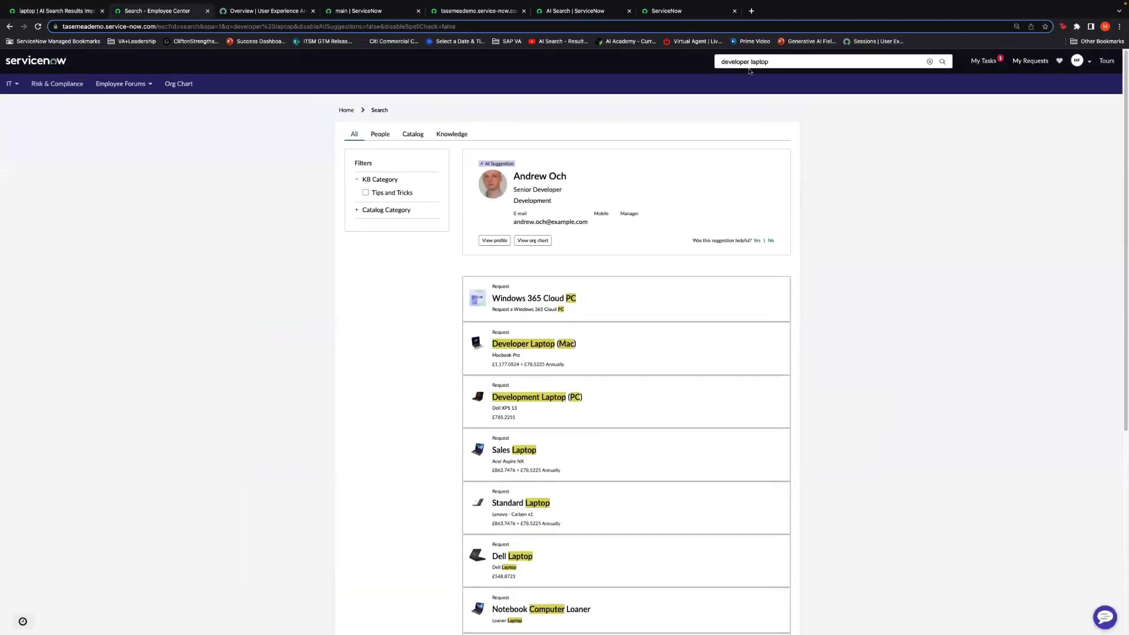
left_click_drag(769, 62, 722, 62)
key("BackSpace")
type("laptop")
key("Return")
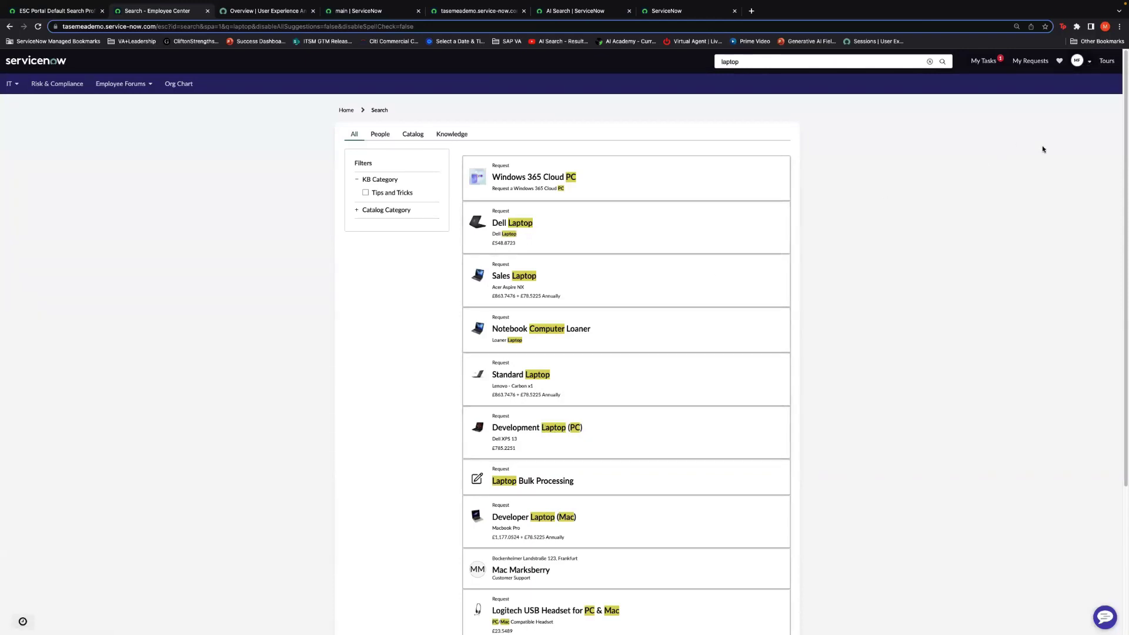
Step: Impersonate another employee in the portal and search for "laptop" to check the department-specific promoted items
left_click(1077, 61)
left_click(1067, 107)
left_click(504, 187)
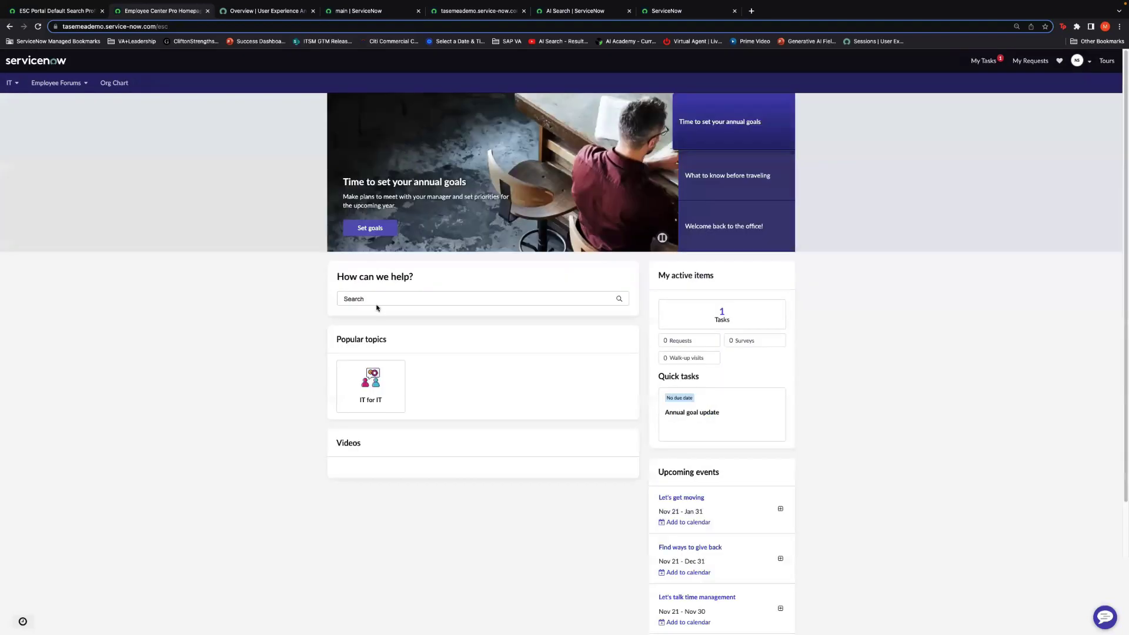
left_click(374, 302)
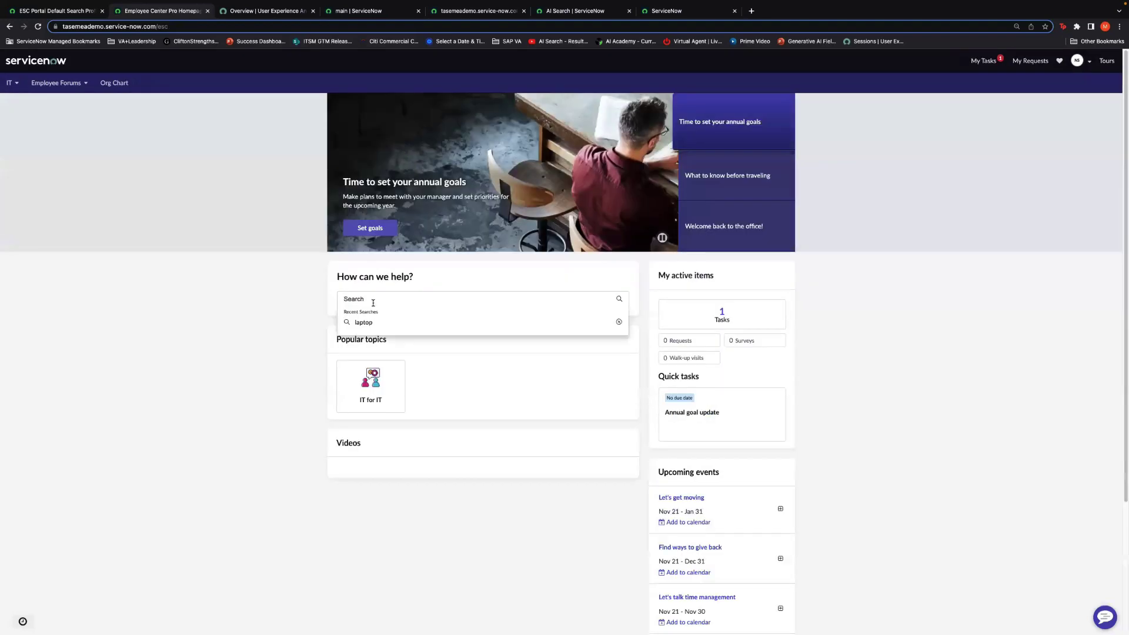
type("laptop")
key("Return")
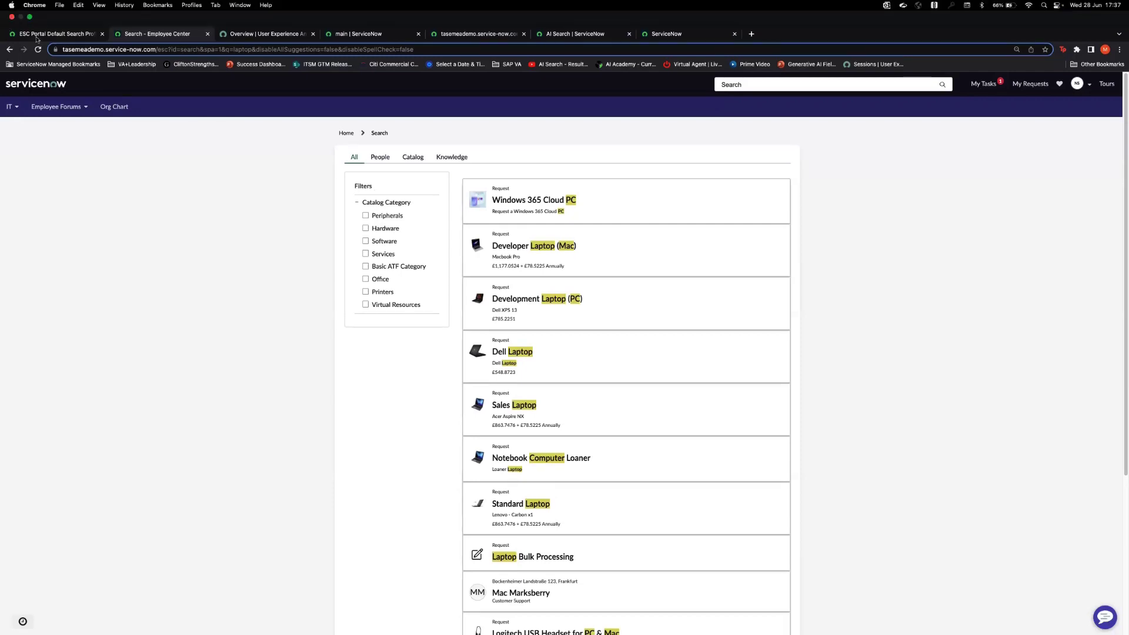
Step: Try to open the list of the sys_search_signal_result_event table from the ESC Portal Default Search Profile page
left_click(36, 36)
left_click(86, 59)
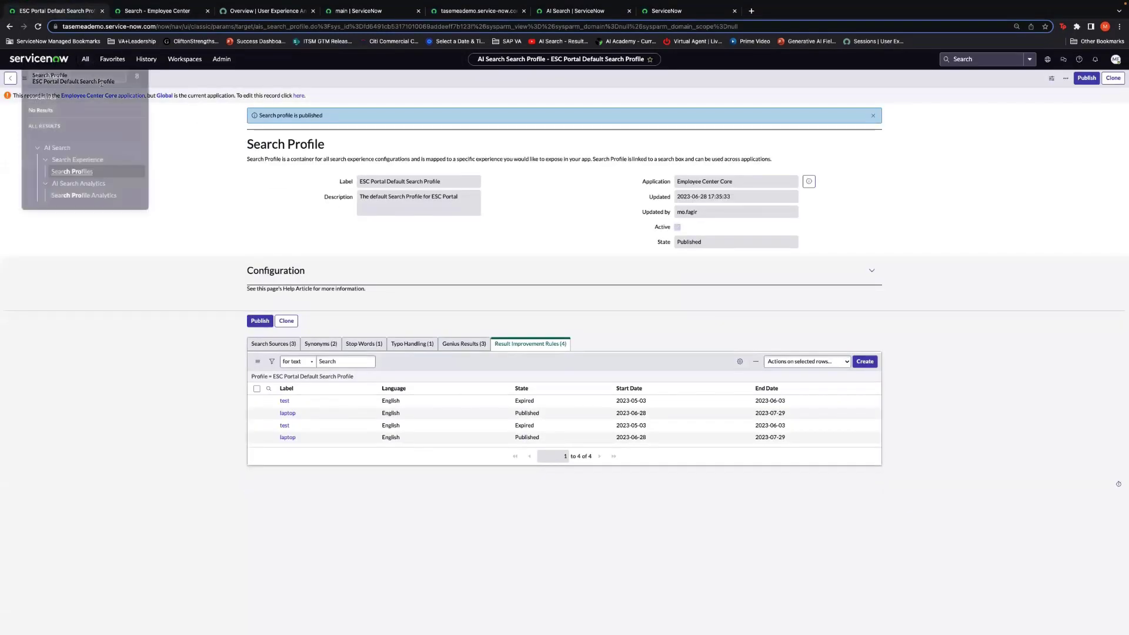
key("super+a")
type("sys")
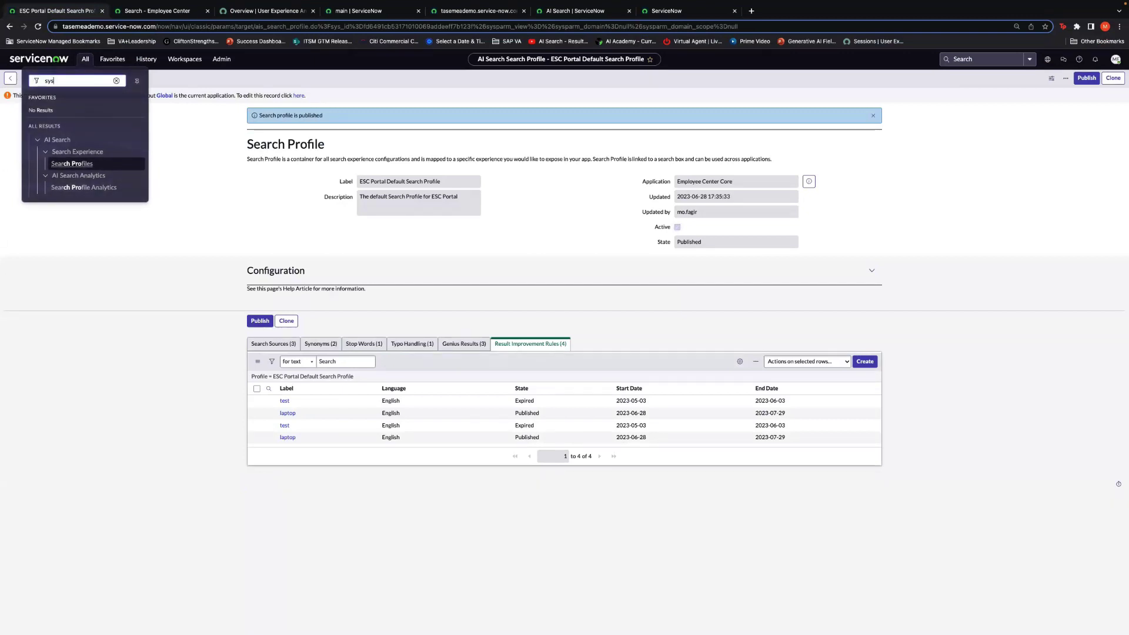
type("_search")
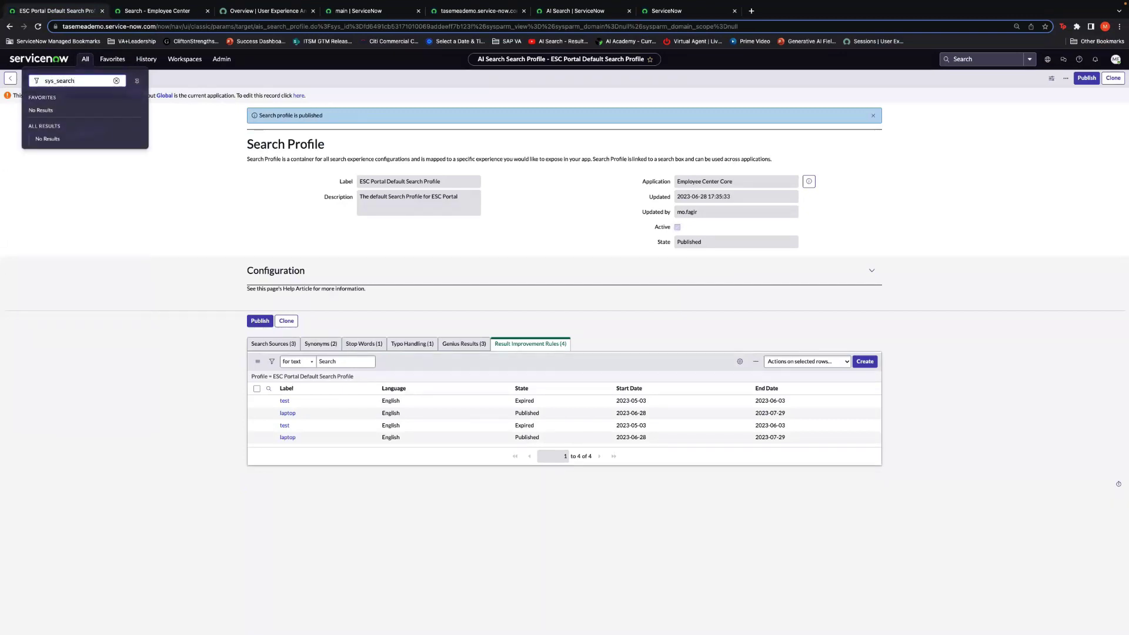
type("_signal_")
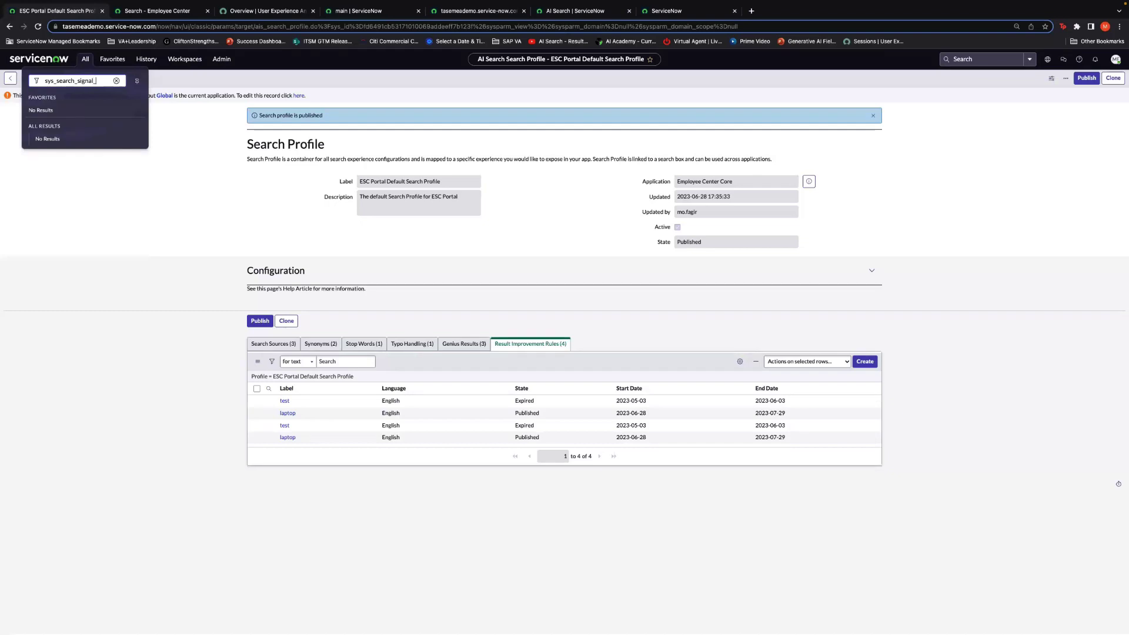
type("result_event")
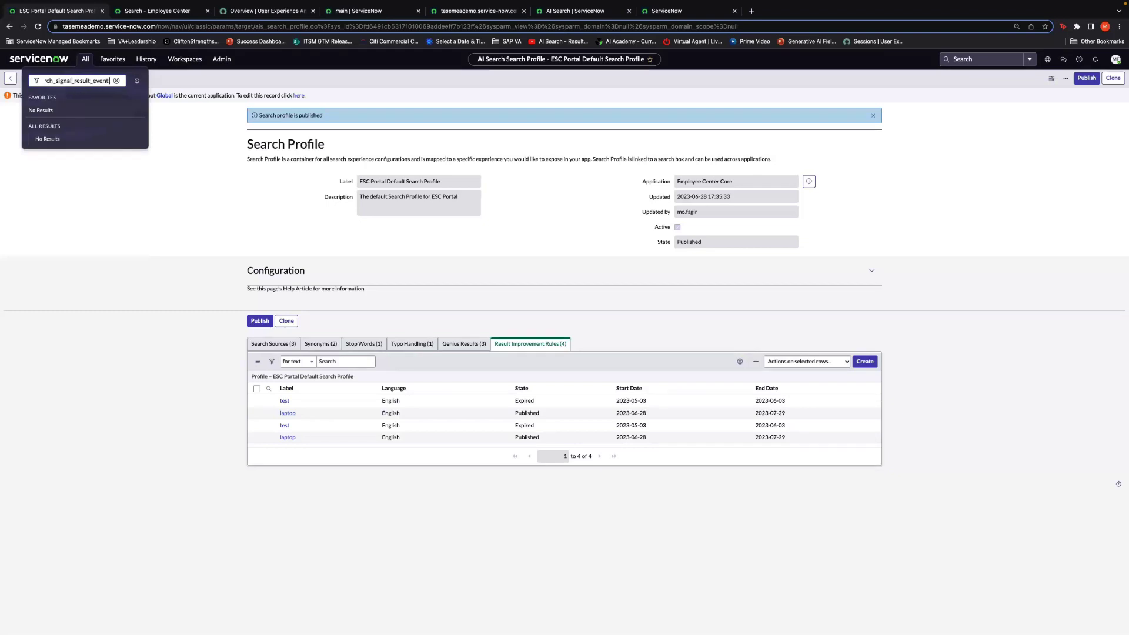
type(".list")
key("Return")
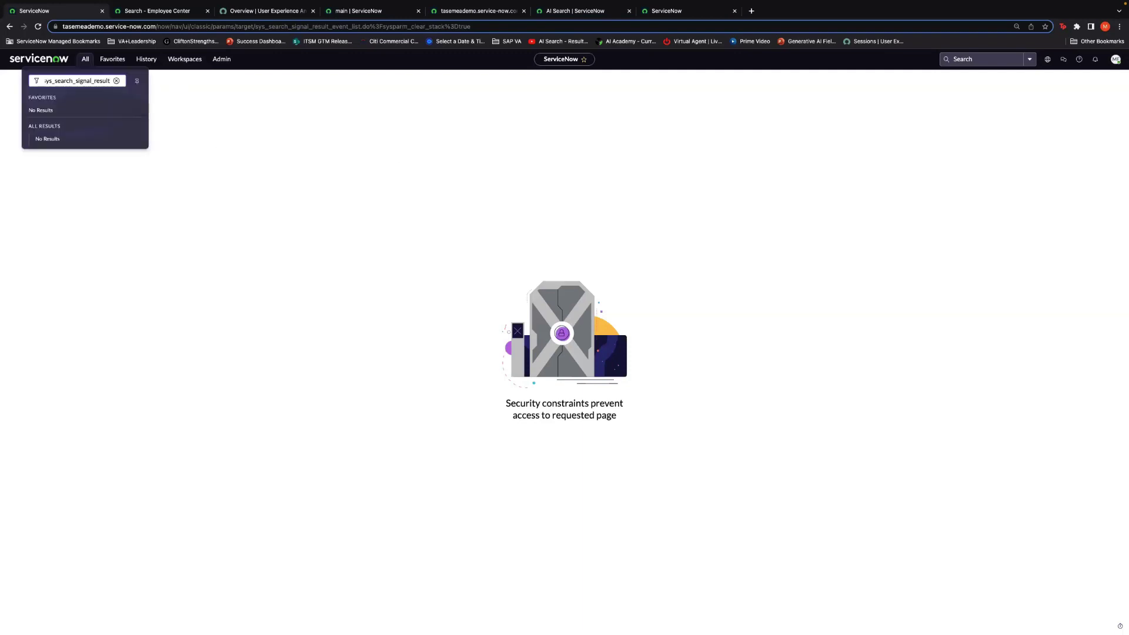
Step: Leave the impersonated session and log back in to the ServiceNow instance with the saved administrator credentials
key("ctrl+Tab")
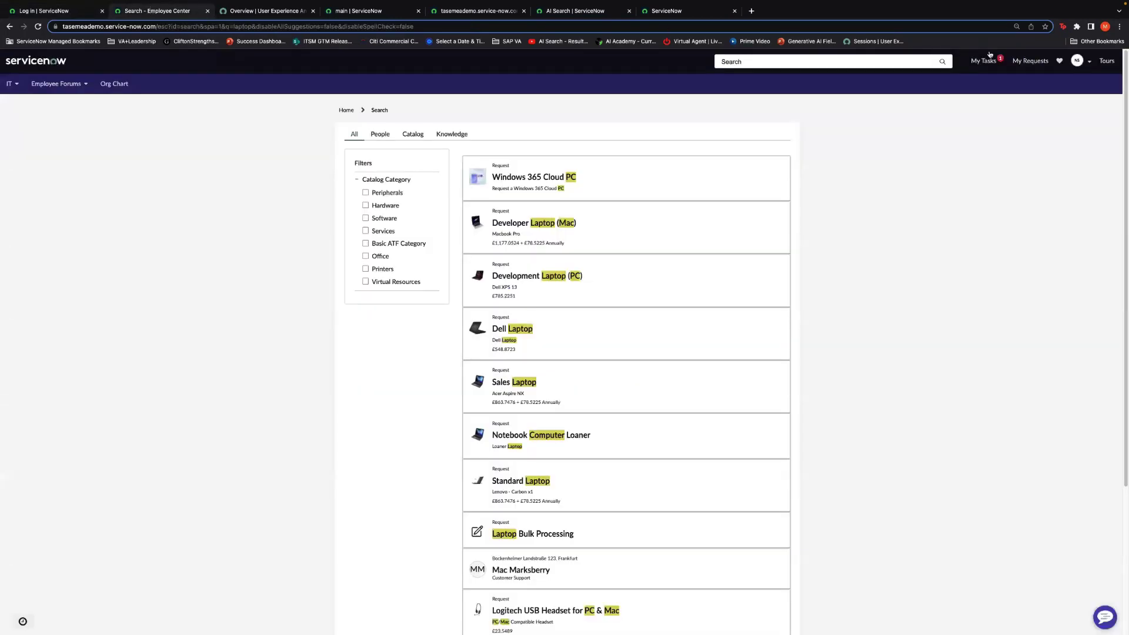
left_click(1075, 61)
left_click(1087, 59)
left_click(76, 17)
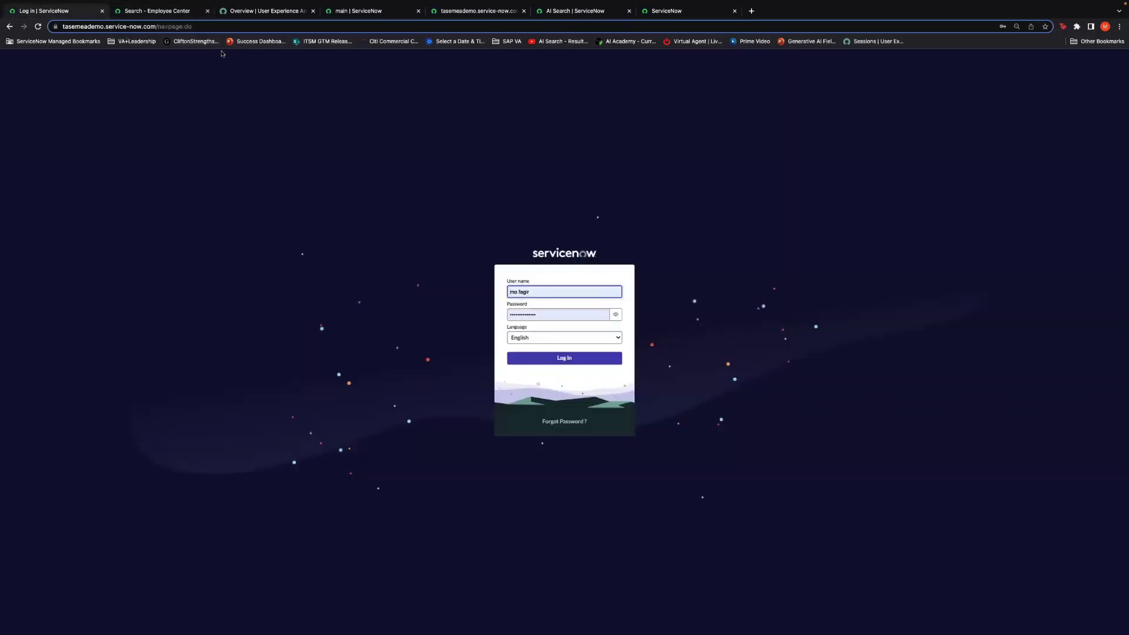
key("Return")
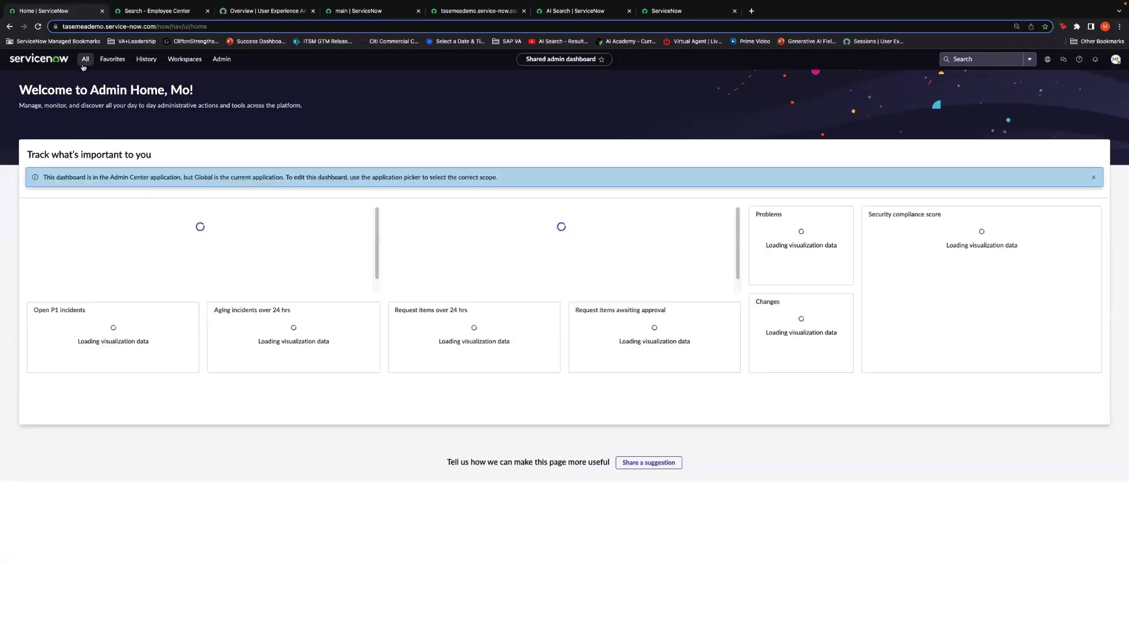
left_click(85, 58)
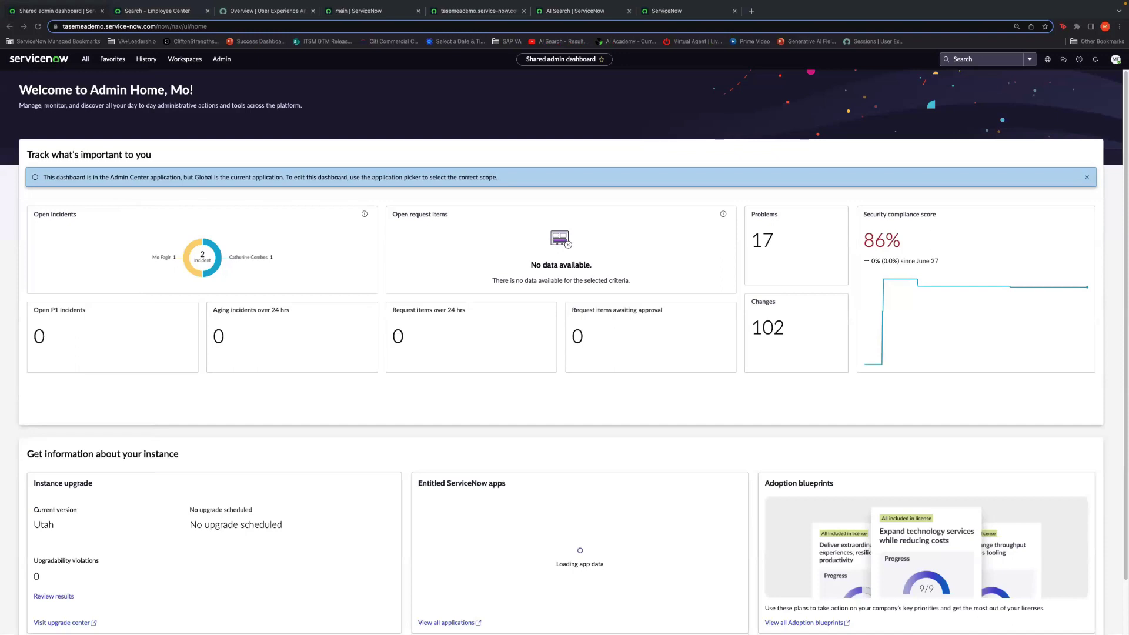
key("ctrl+Left")
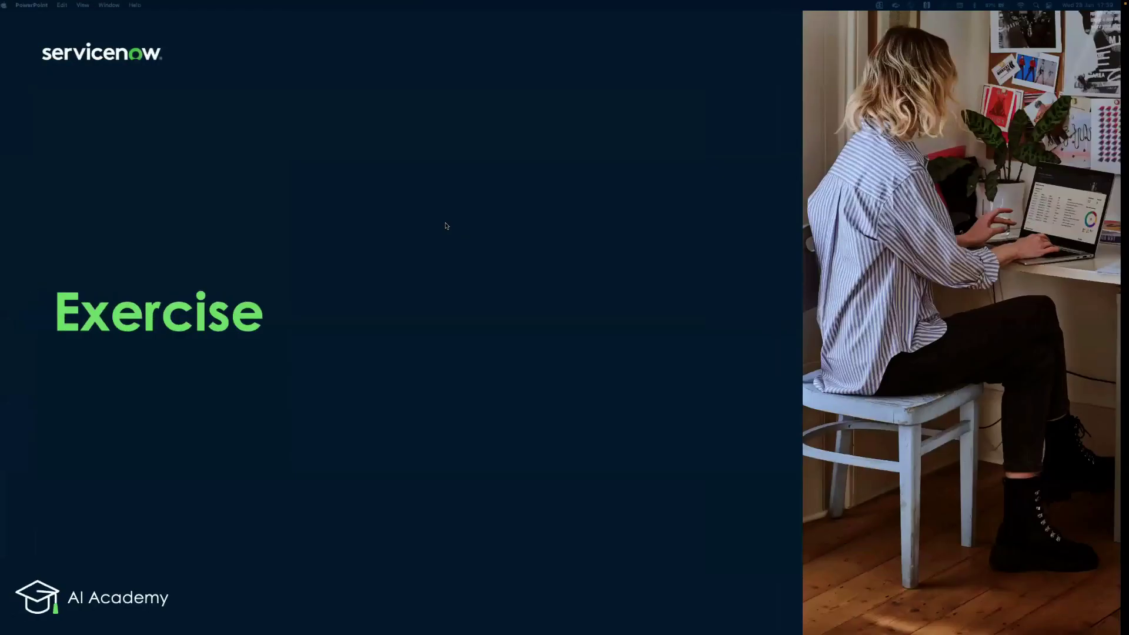
key("Right")
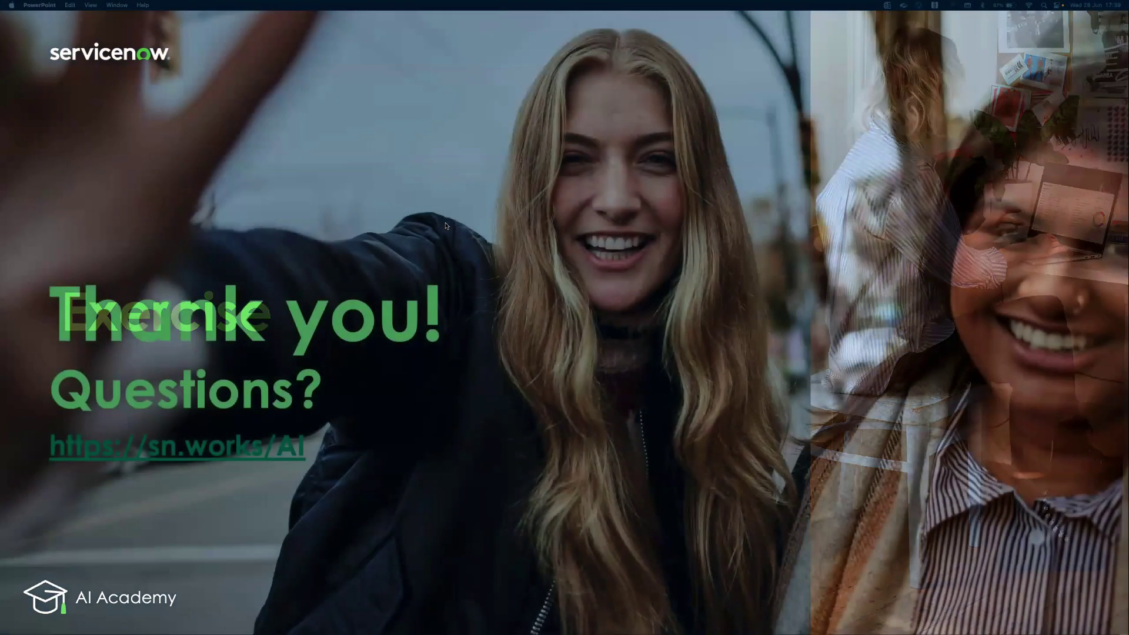